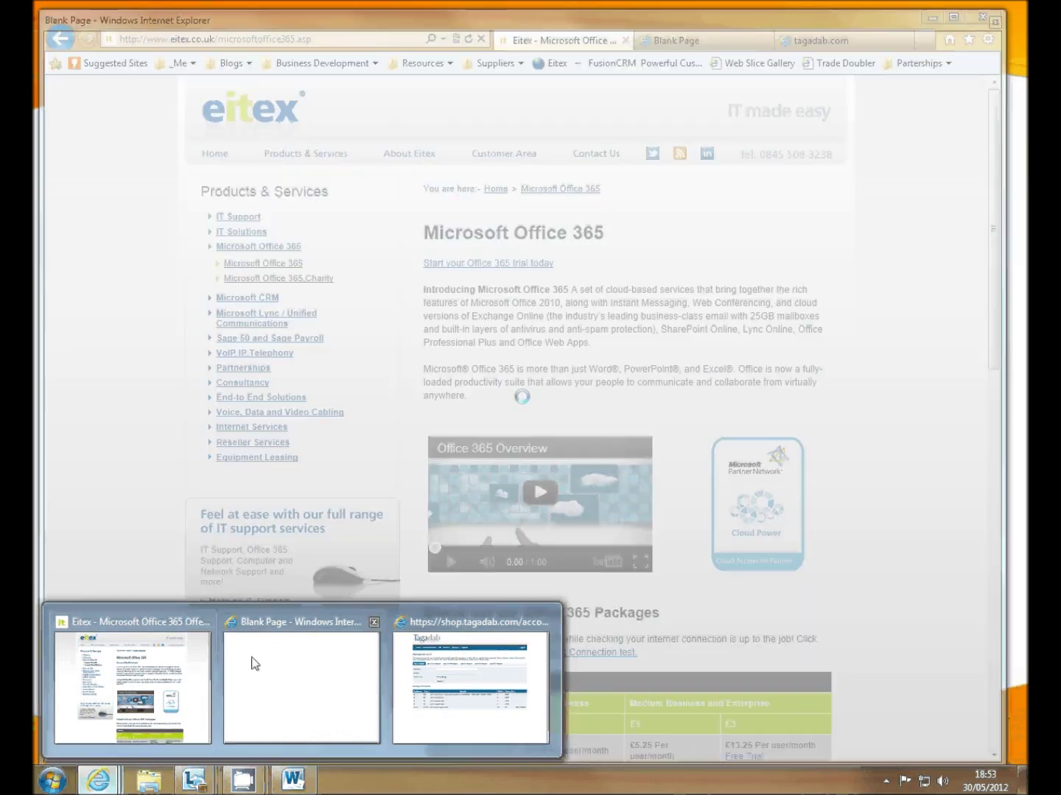
# - Go to portal.microsoftonline.com and sign in with the admin account's password
pyautogui.click(255, 664)
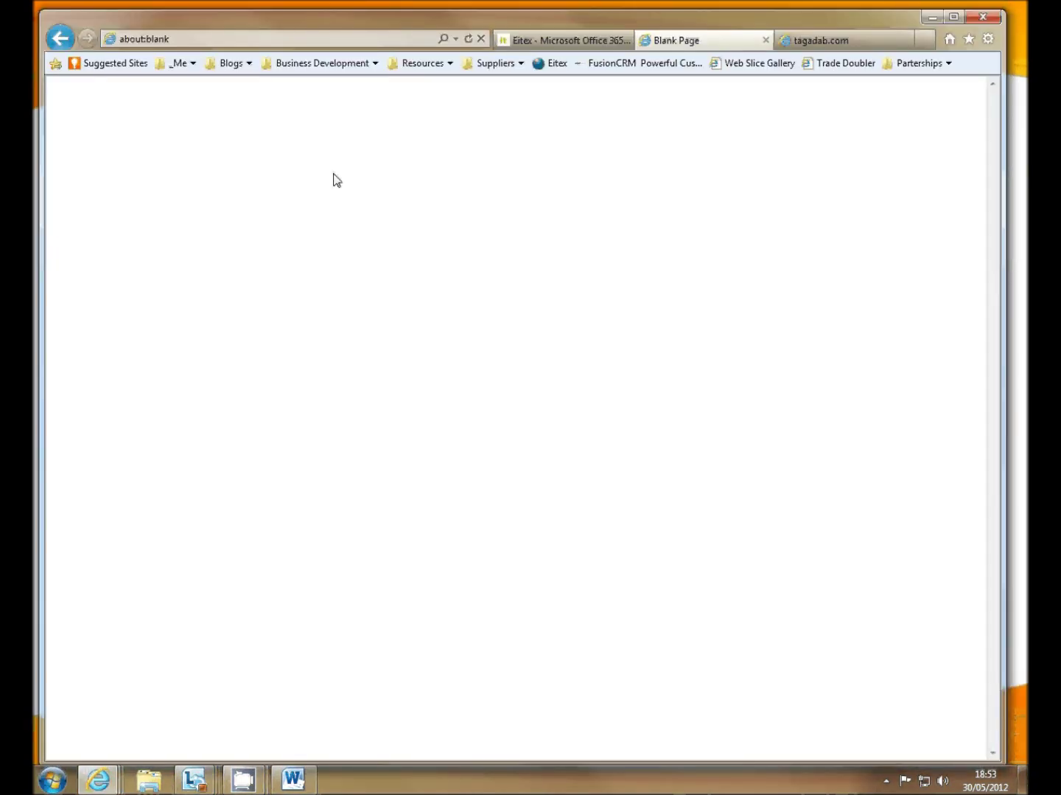
pyautogui.click(266, 37)
pyautogui.write('porta')
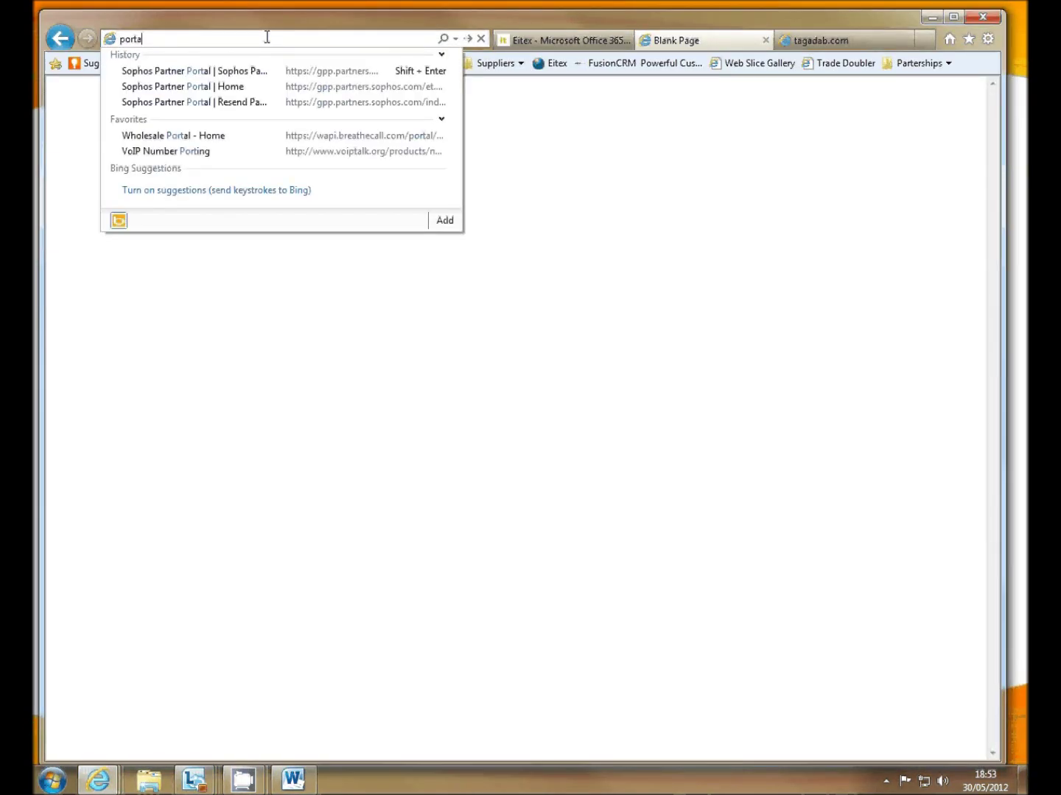
pyautogui.write('l.micros')
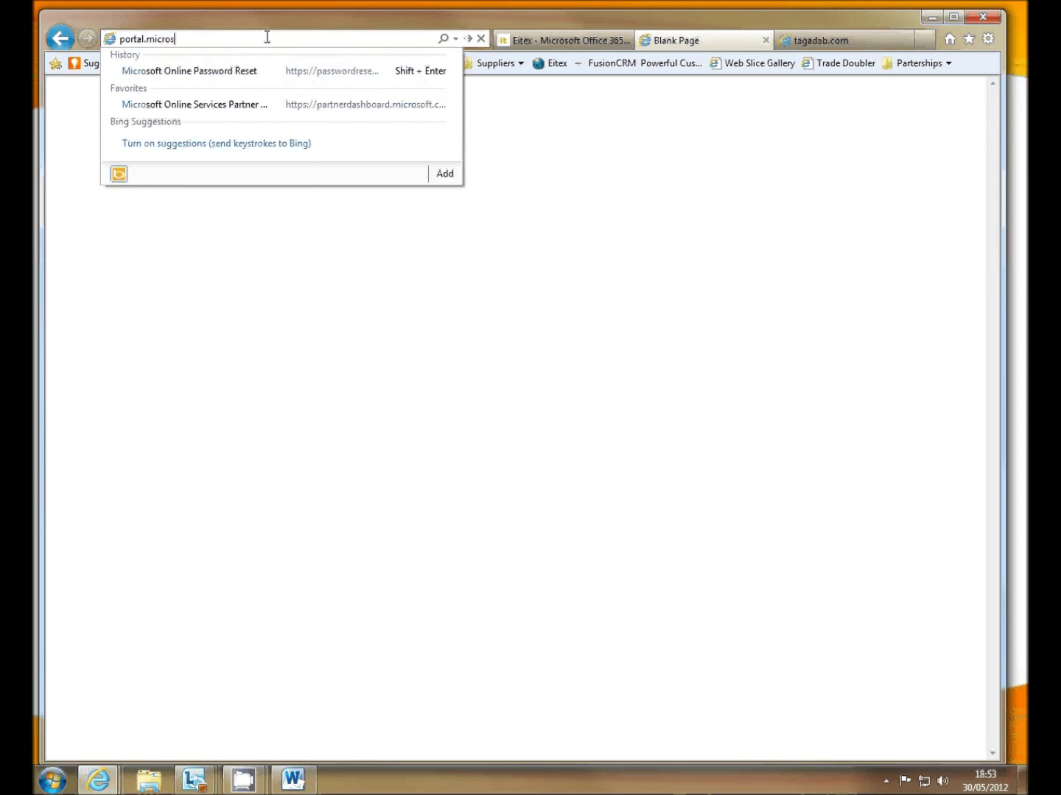
pyautogui.write('oftonline.com/login.srf?wa=wsi')
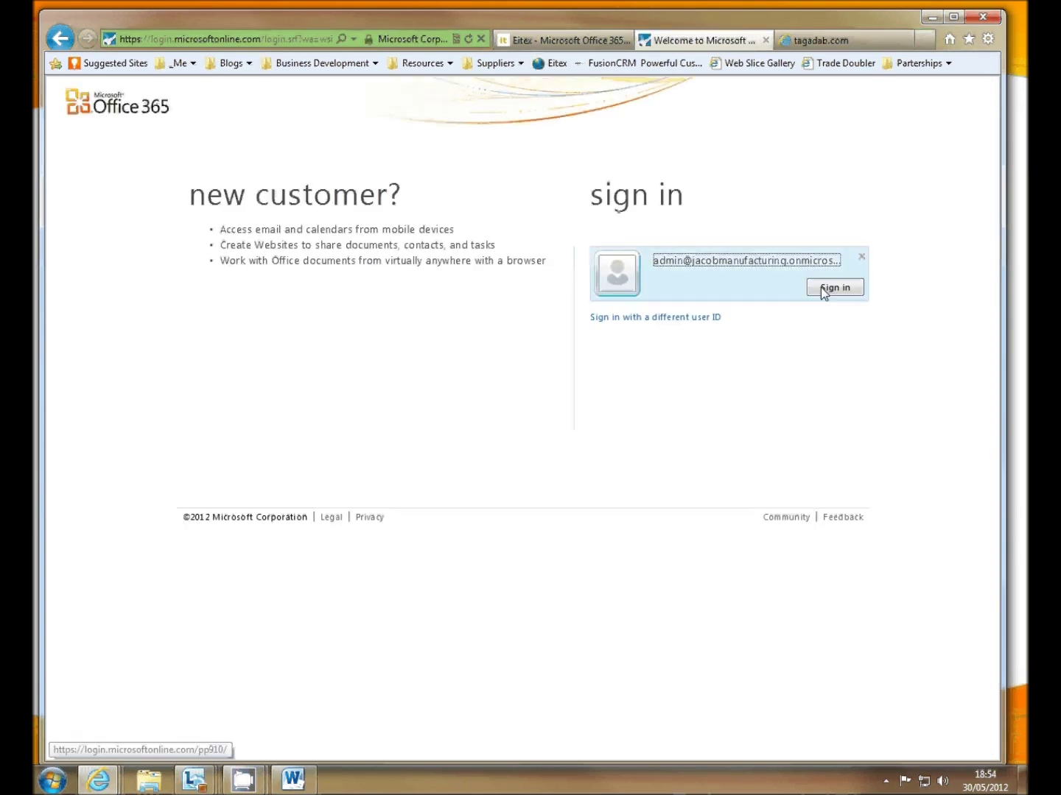
pyautogui.click(822, 288)
pyautogui.write('•••••••••')
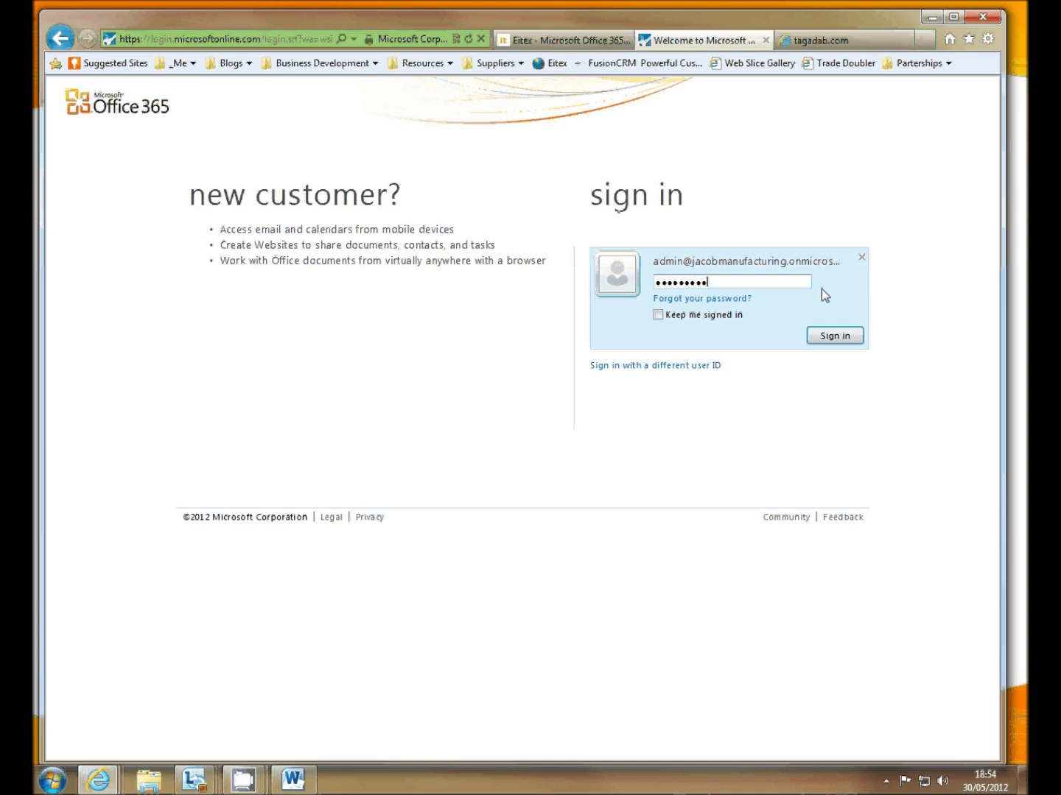
pyautogui.press('Return')
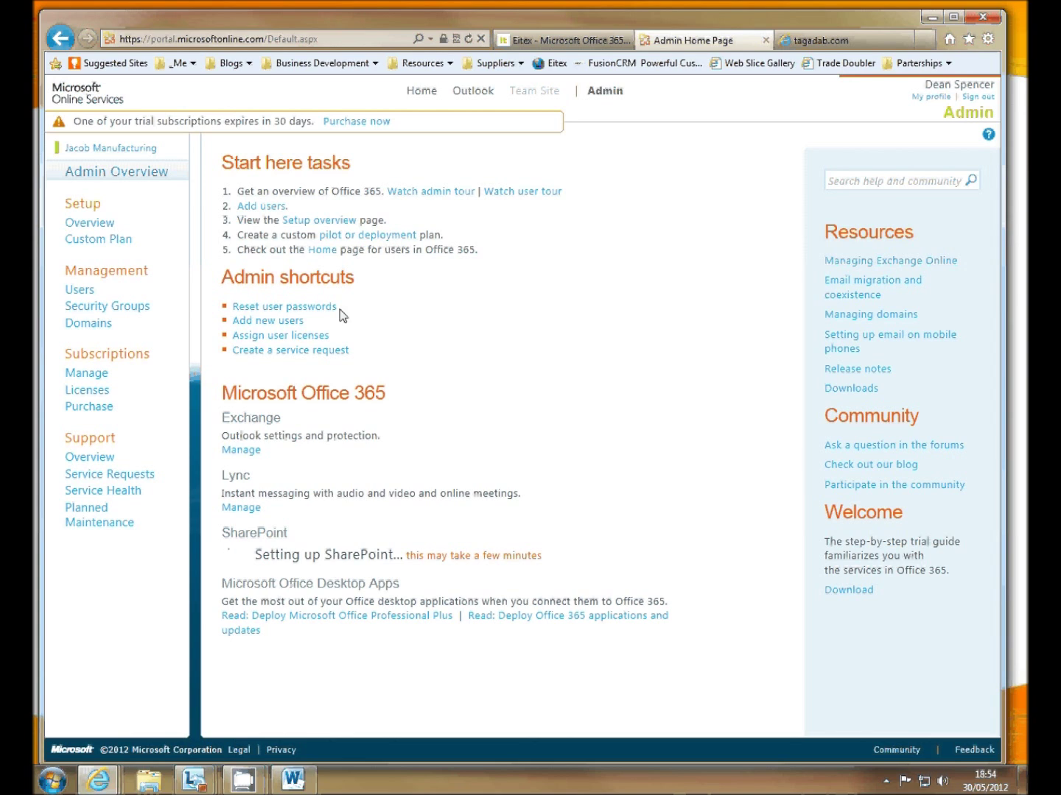
pyautogui.click(88, 324)
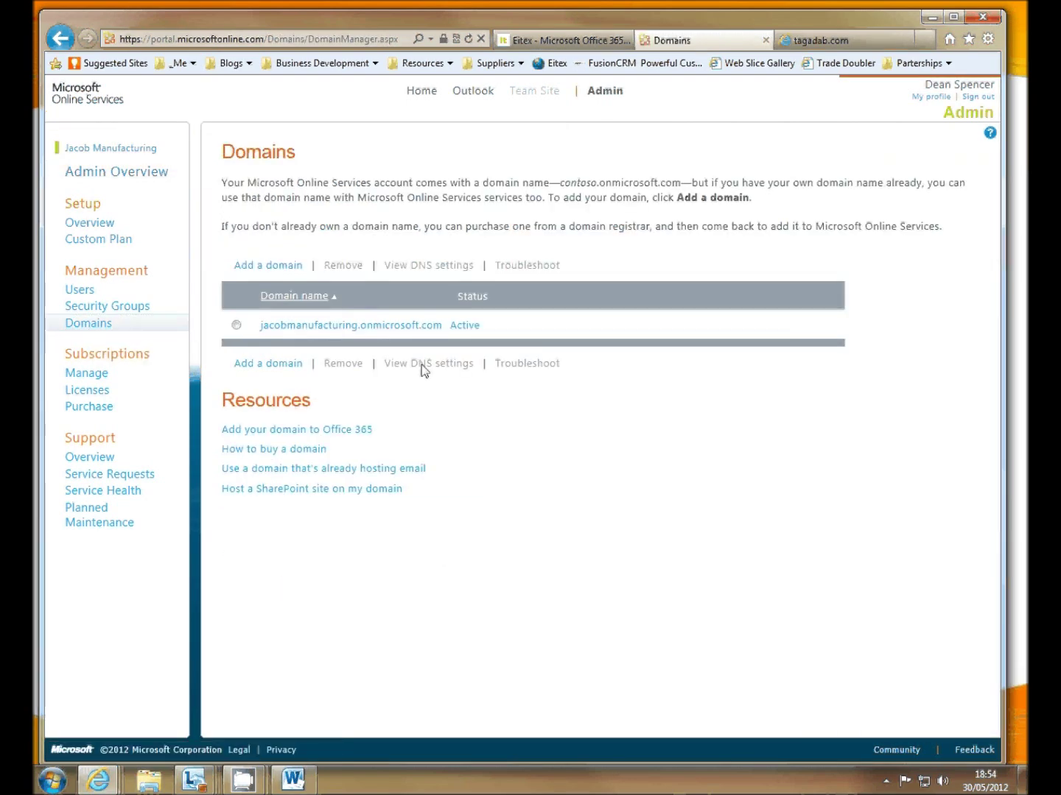
pyautogui.click(268, 269)
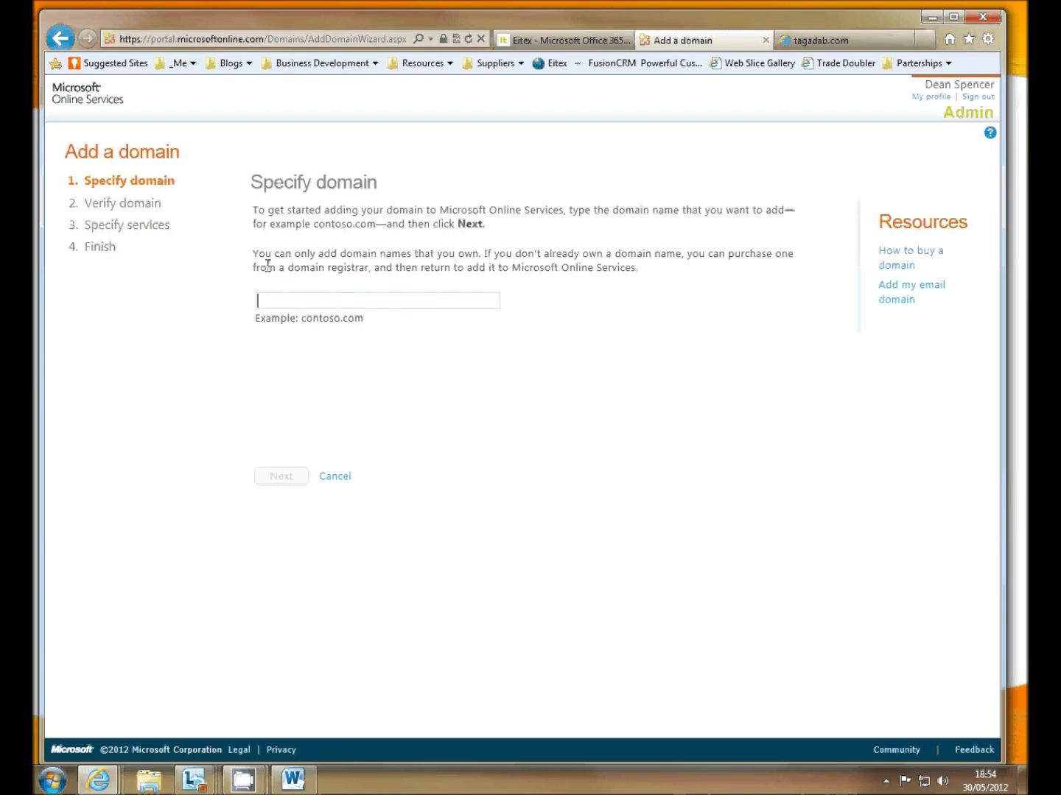
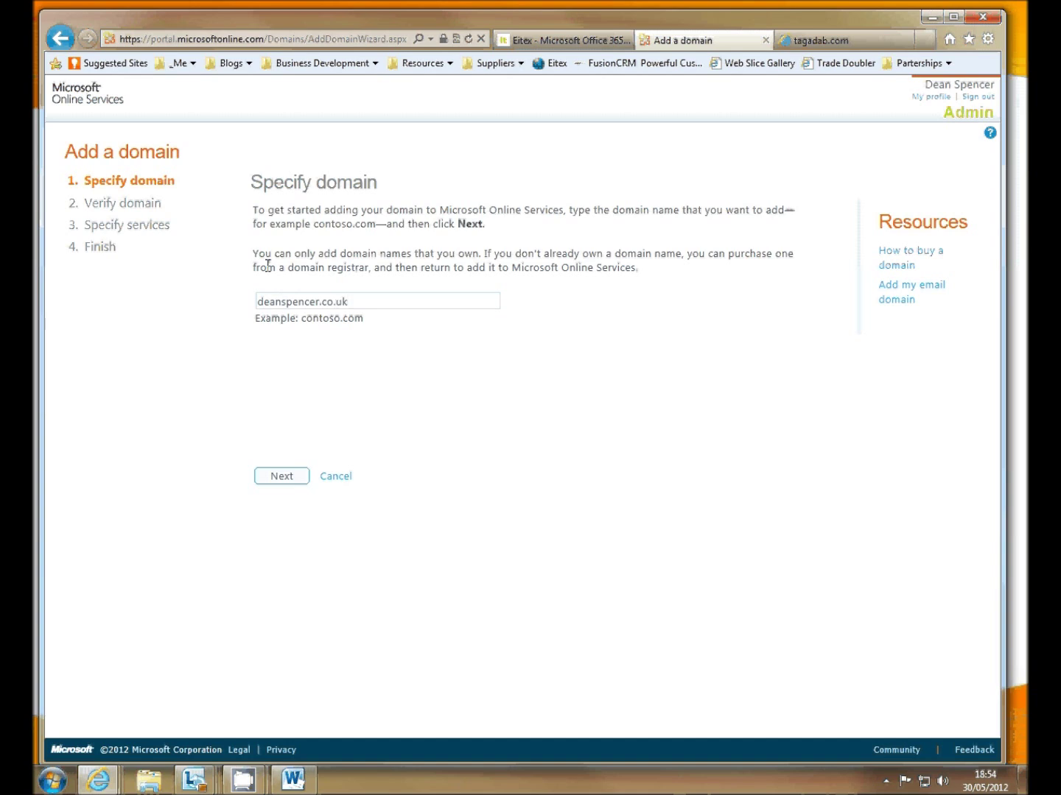
pyautogui.click(279, 480)
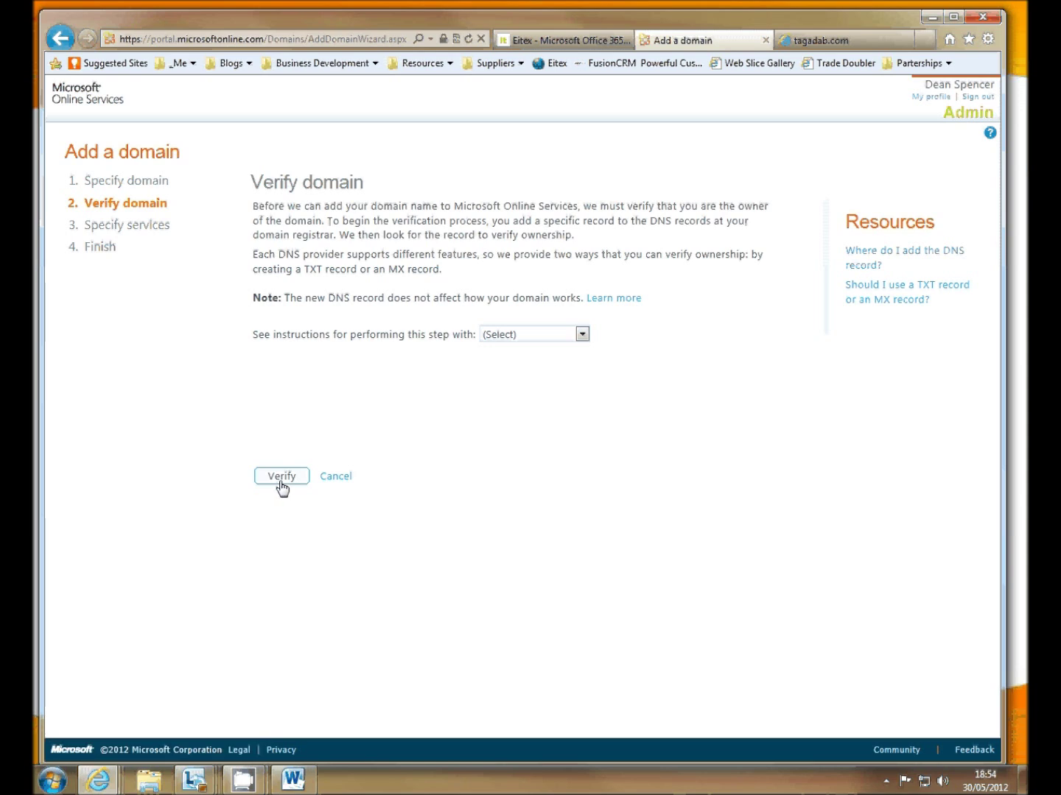
# - Show the General instructions for verification and copy the TXT value MS=ms96122748
pyautogui.click(541, 335)
pyautogui.click(541, 364)
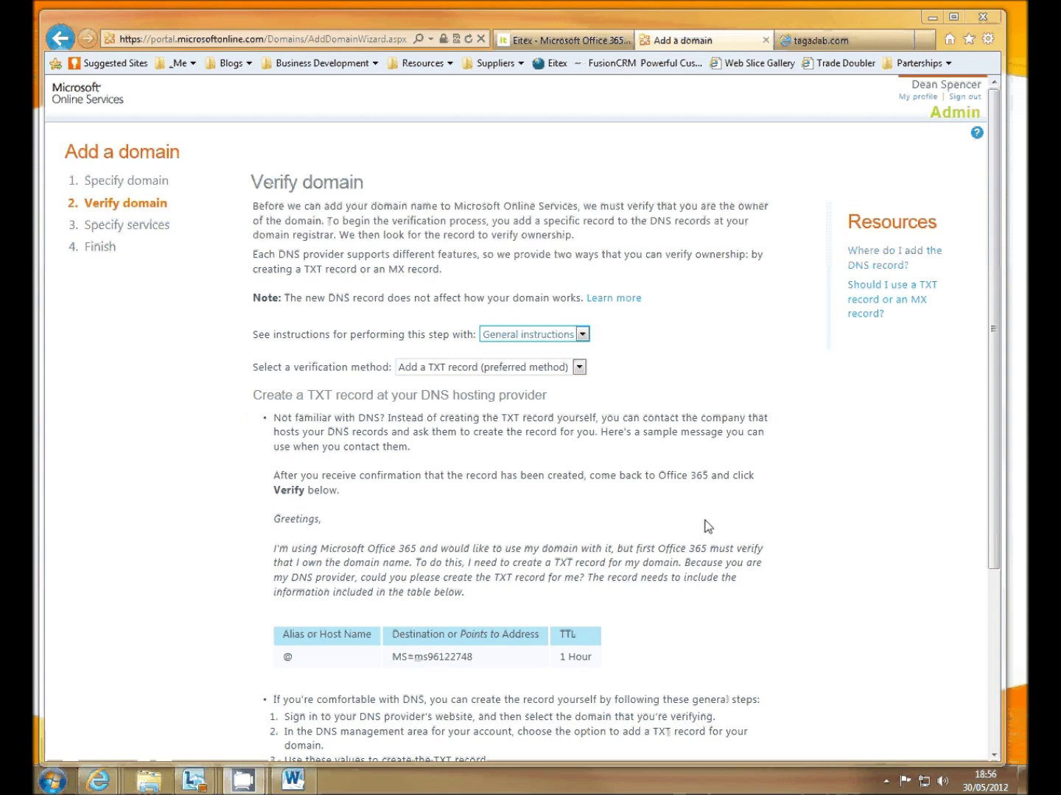
pyautogui.click(688, 549)
pyautogui.scroll(-2, 687, 549)
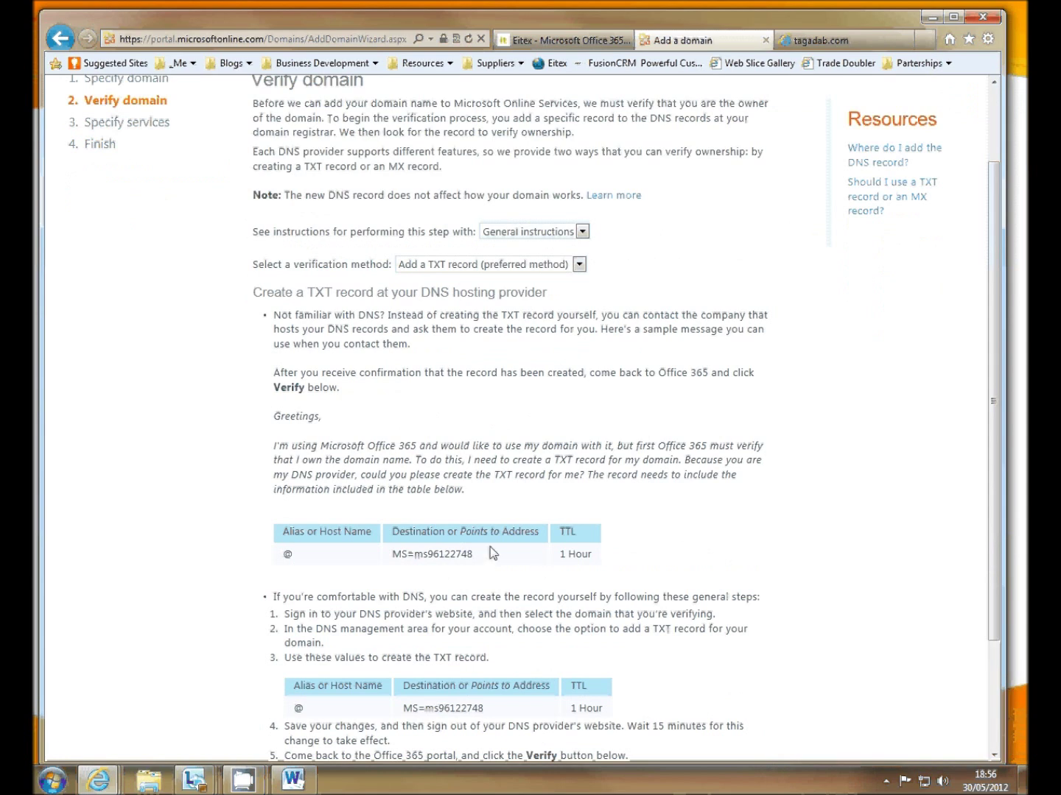
pyautogui.moveTo(478, 556); pyautogui.dragTo(398, 553)
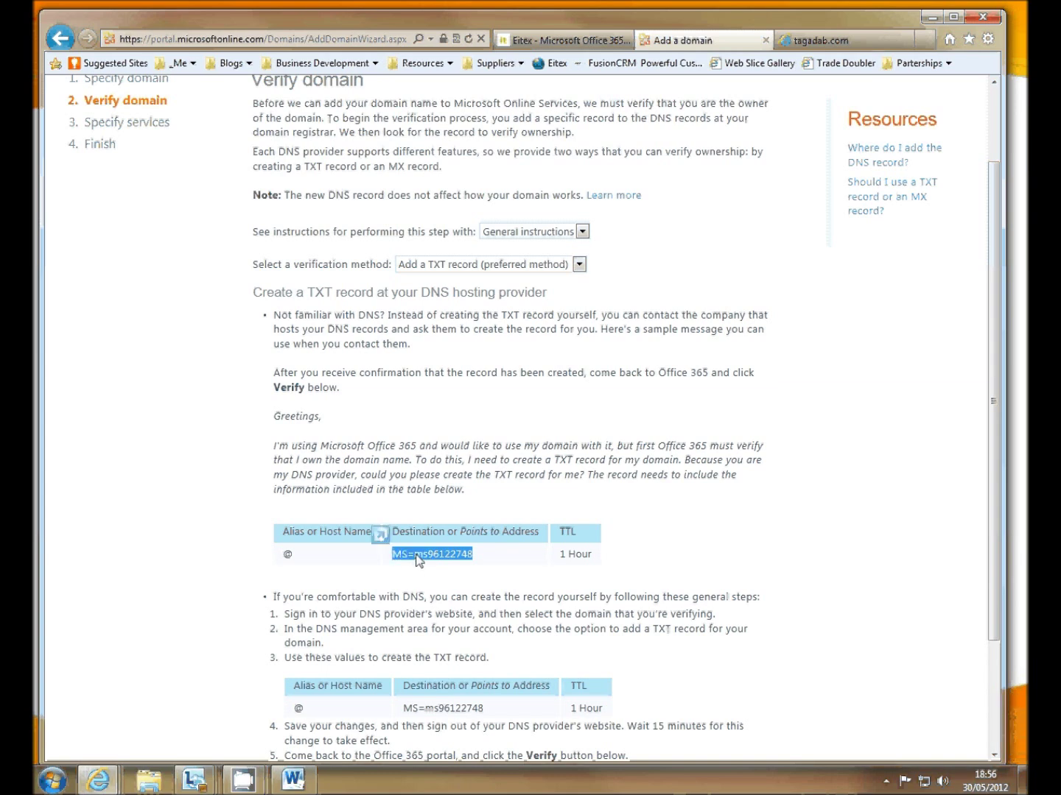
pyautogui.rightClick(418, 561)
pyautogui.click(472, 355)
# - In Tagadab, add a TXT record with hostname @ and content MS=ms96122748
pyautogui.click(847, 44)
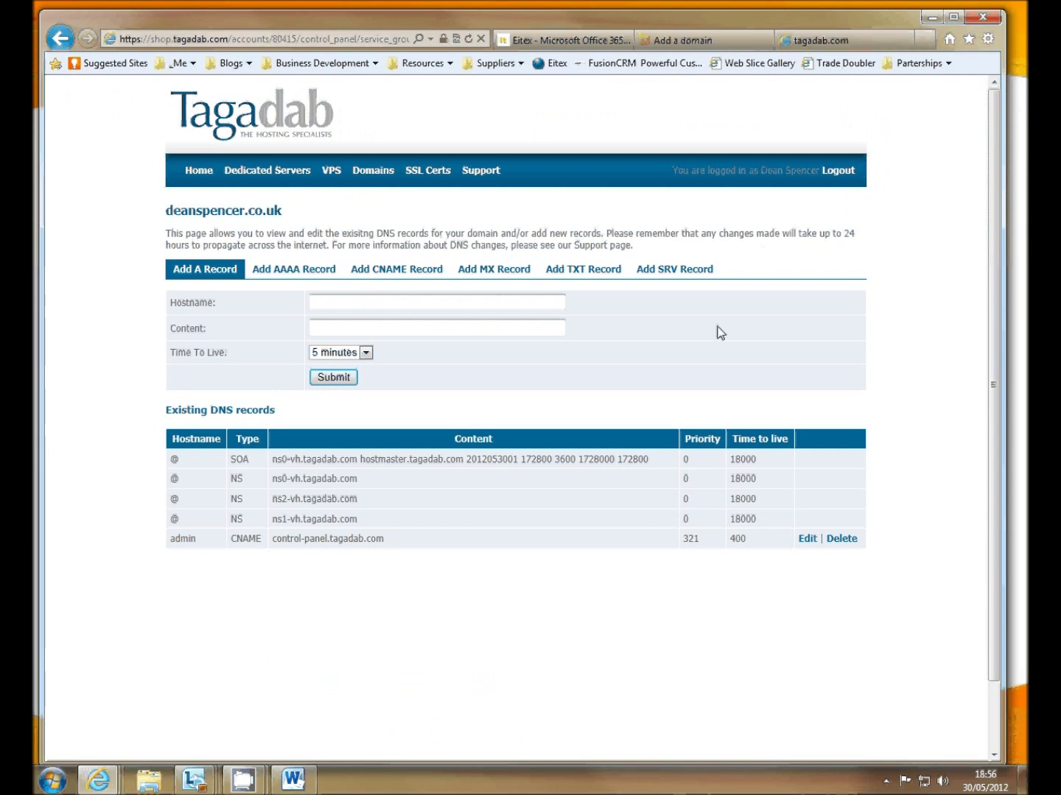
pyautogui.click(573, 274)
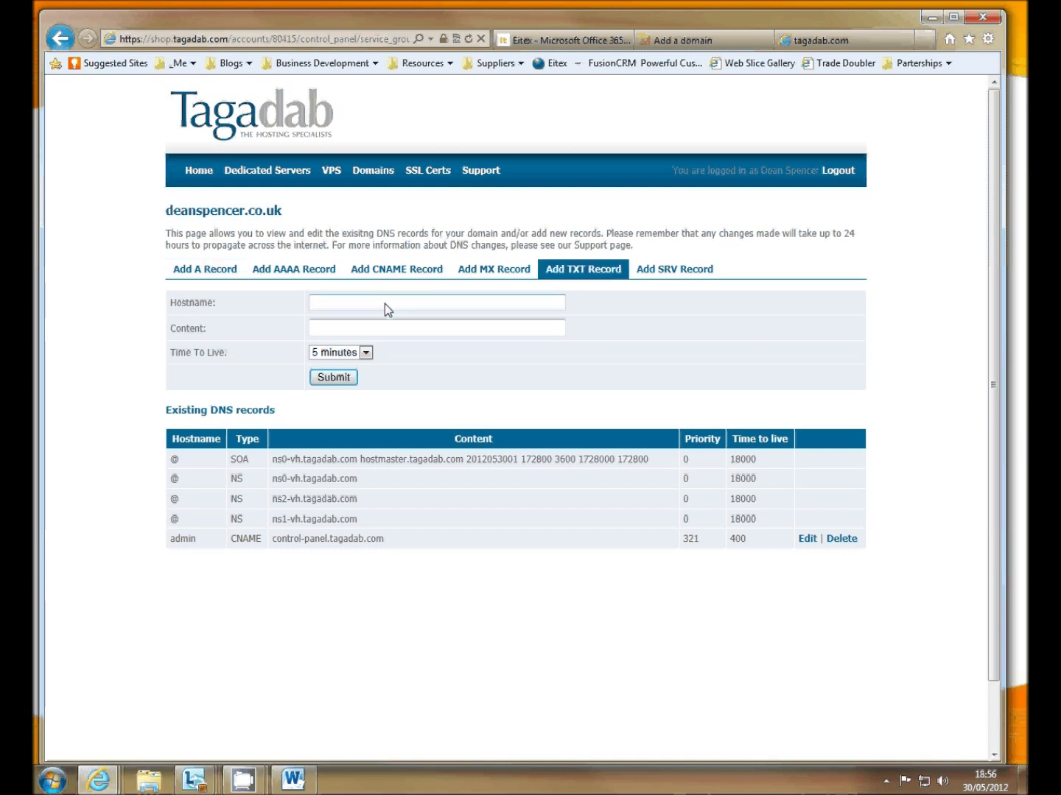
pyautogui.click(437, 302)
pyautogui.write('@')
pyautogui.click(389, 332)
pyautogui.rightClick(394, 332)
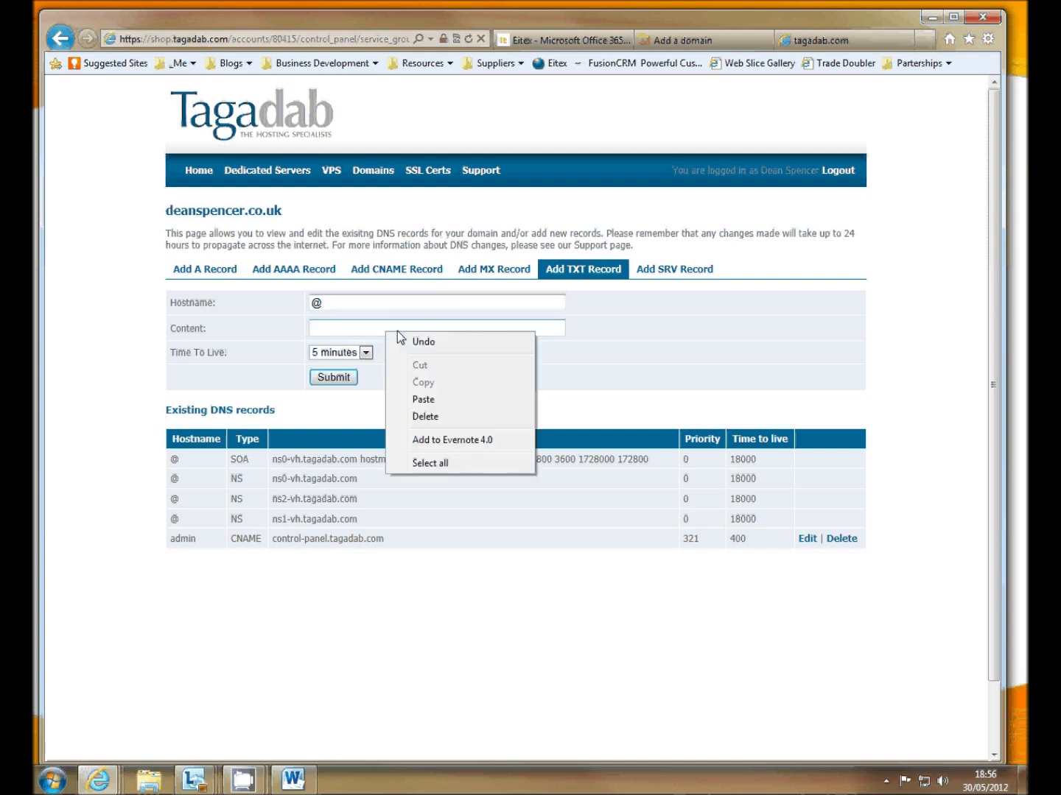
pyautogui.click(449, 399)
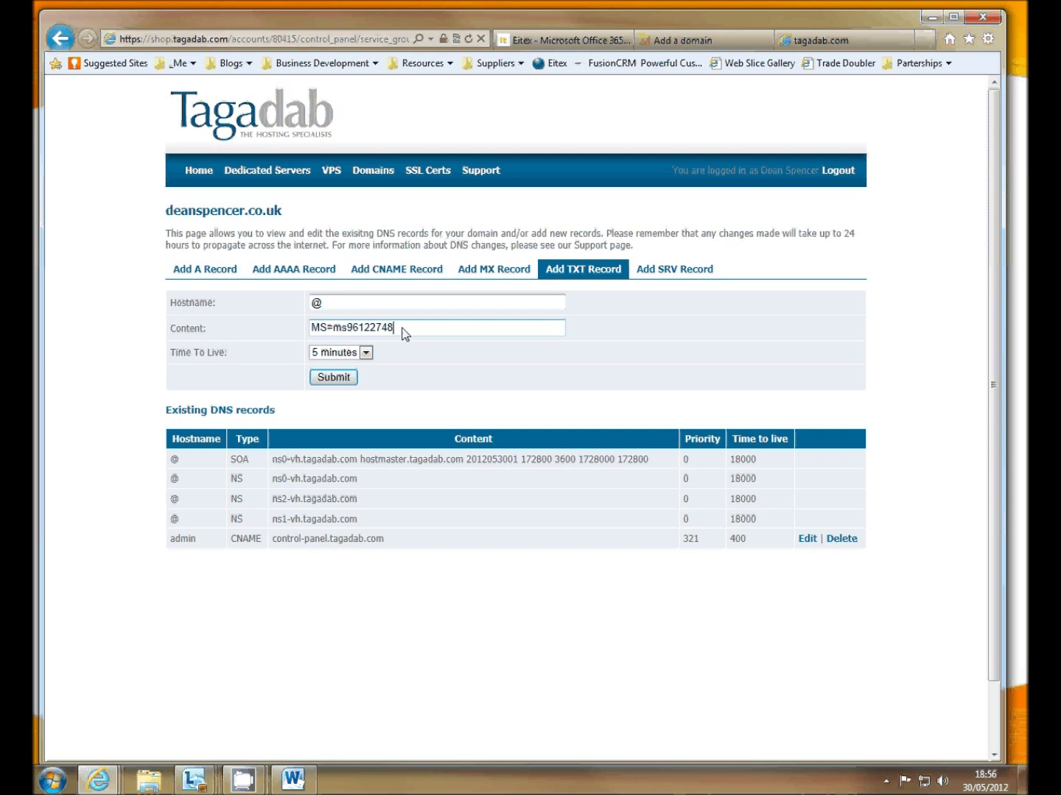
pyautogui.click(335, 377)
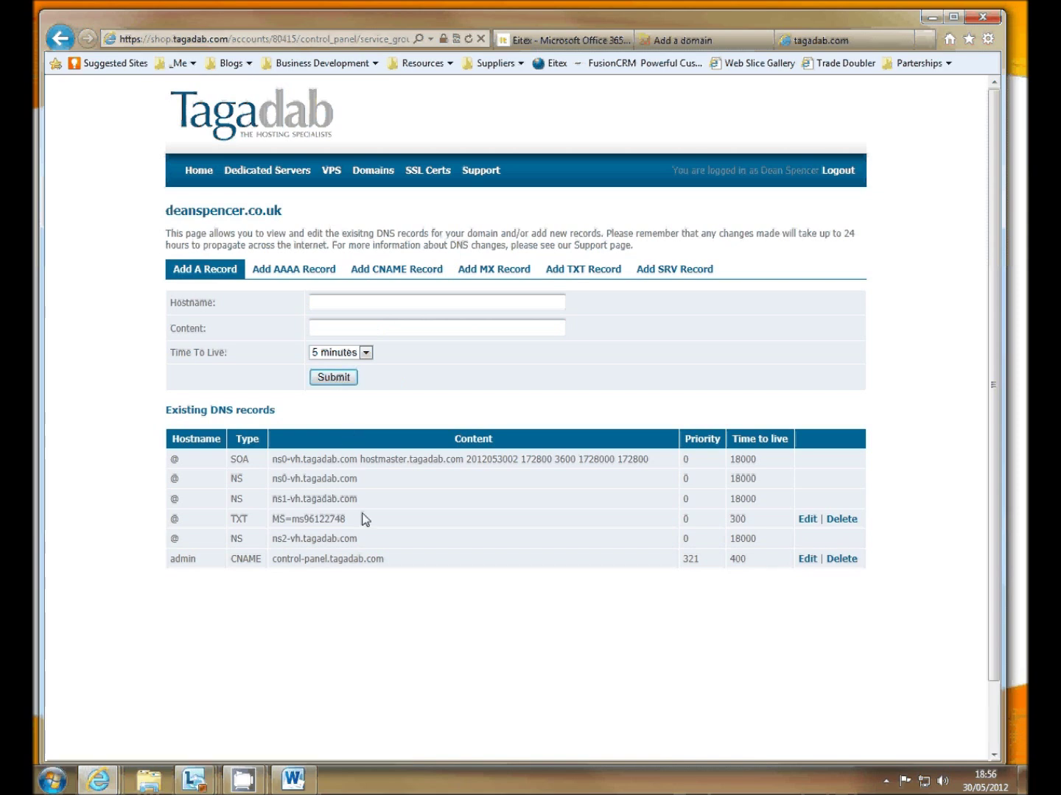
pyautogui.moveTo(351, 521); pyautogui.dragTo(271, 520)
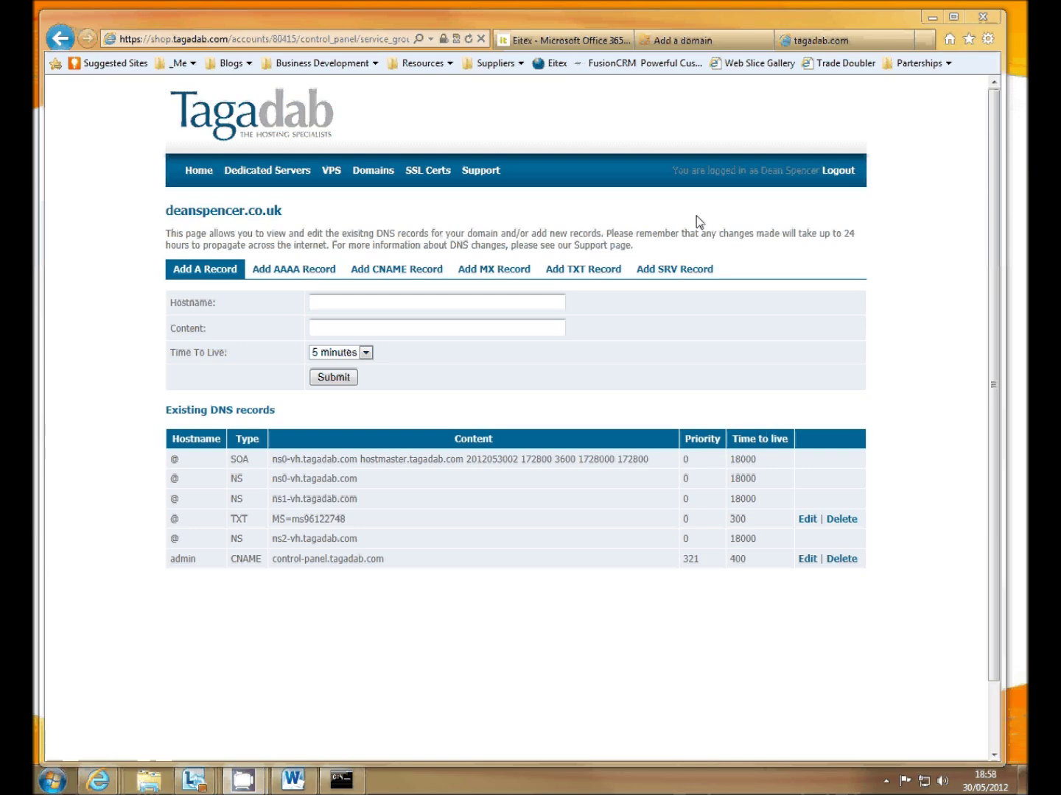
pyautogui.click(680, 40)
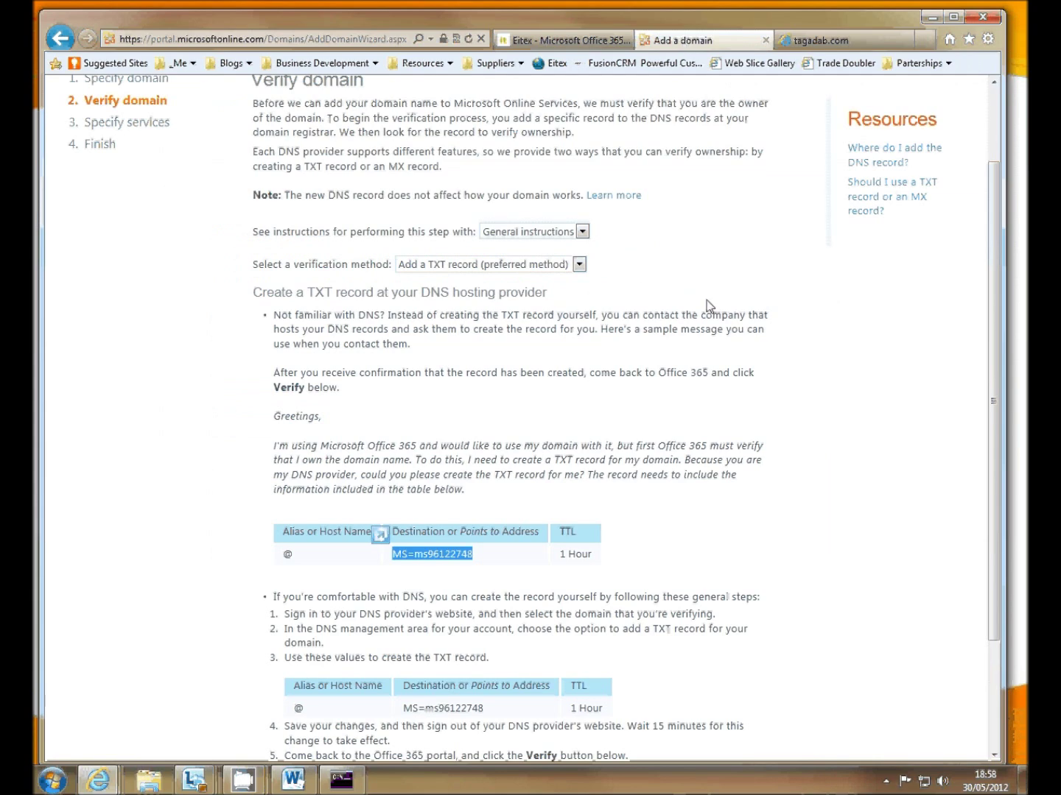
pyautogui.scroll(-3, 706, 306)
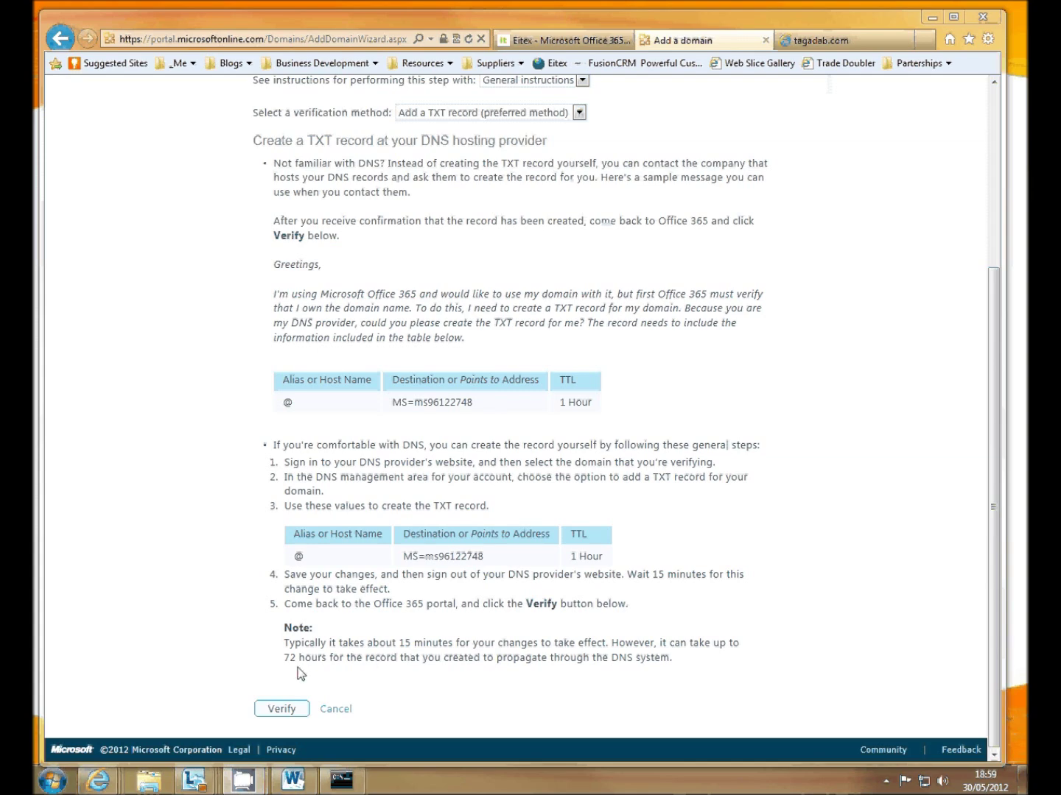
pyautogui.click(281, 712)
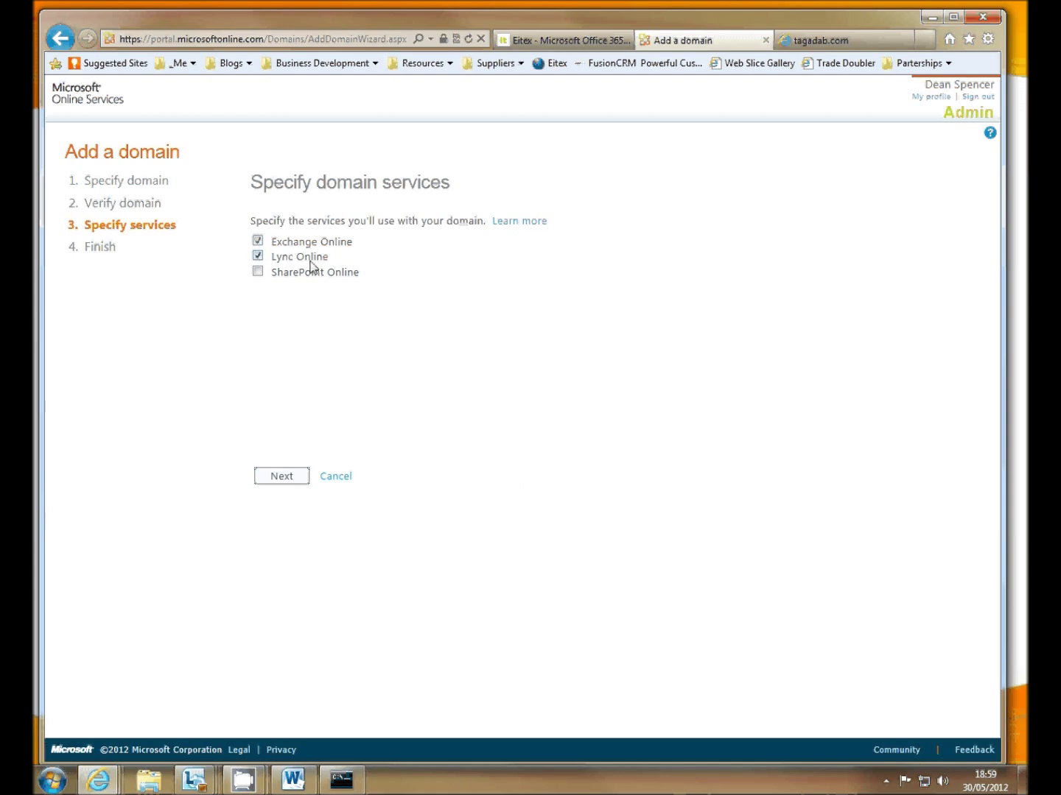
pyautogui.click(293, 478)
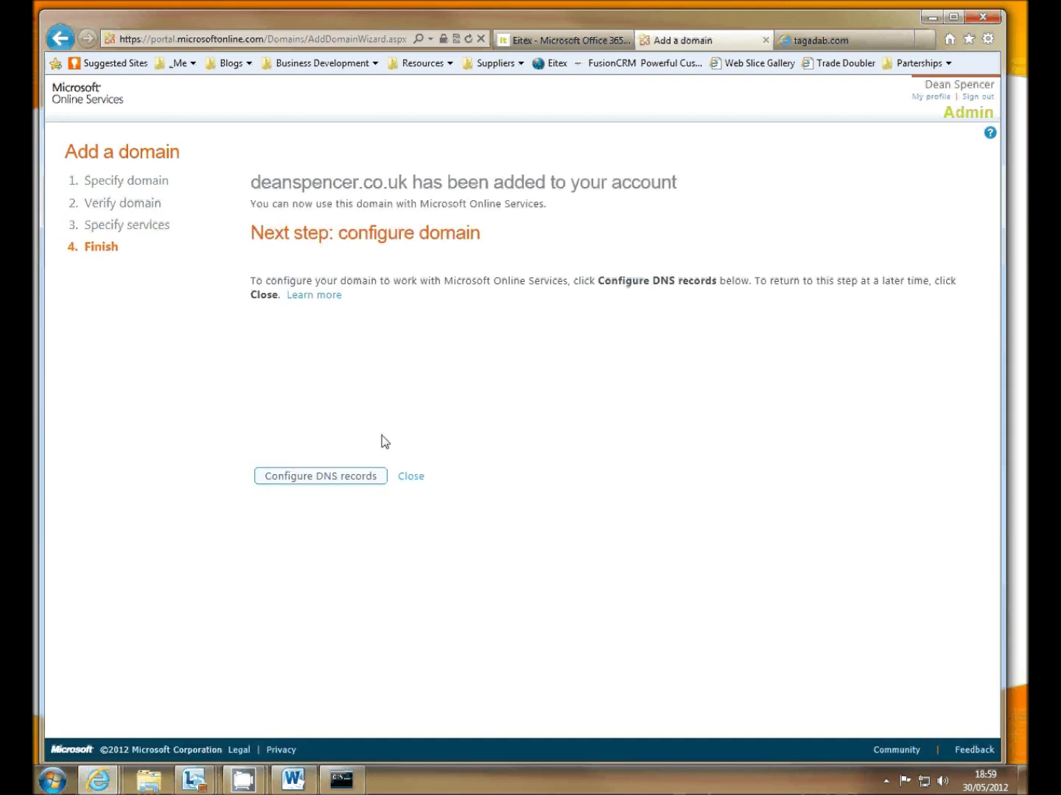
pyautogui.click(411, 477)
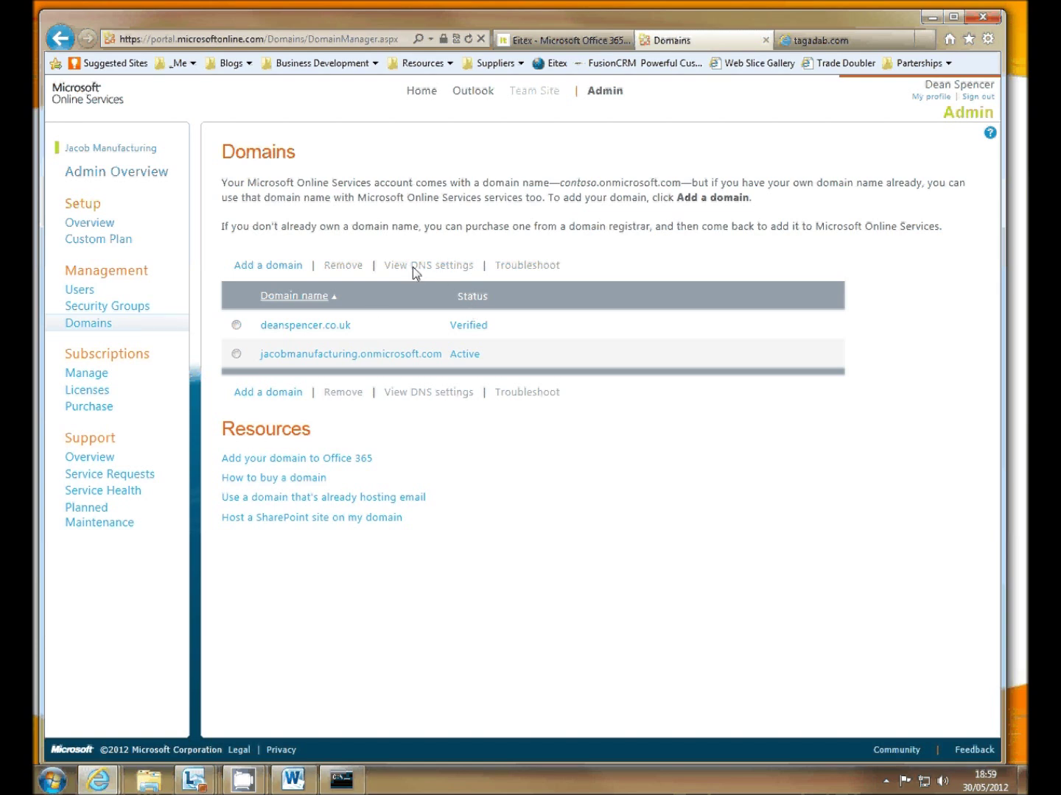
pyautogui.click(304, 332)
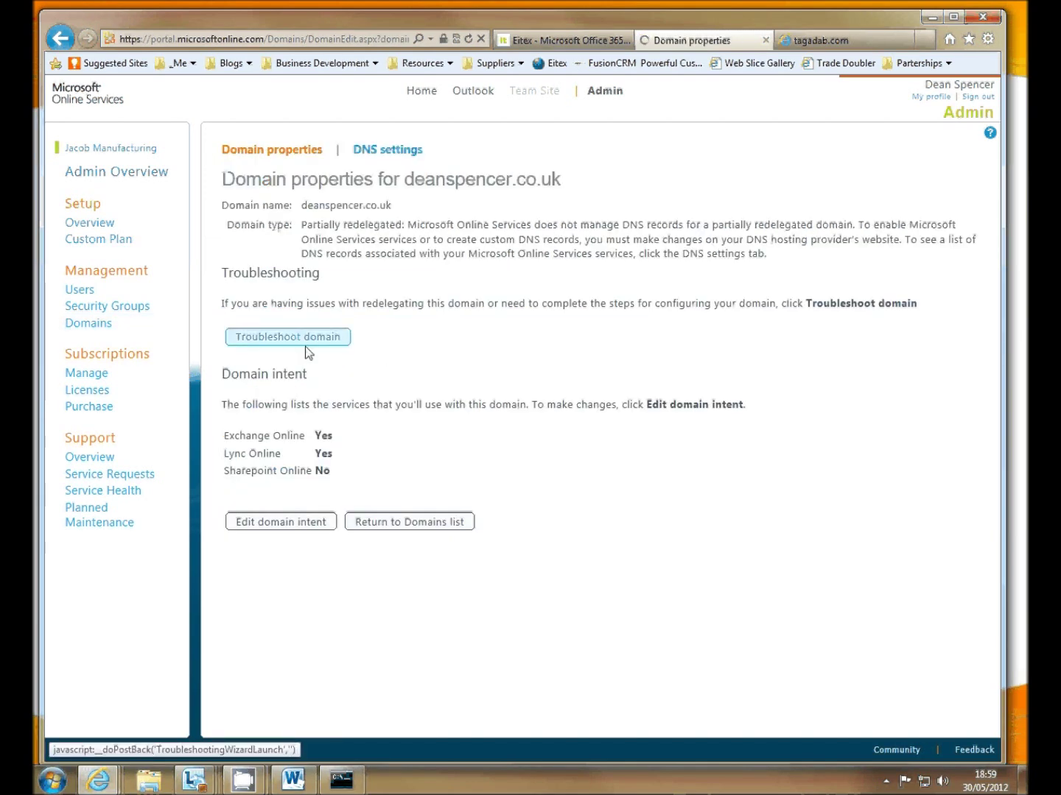
pyautogui.click(388, 151)
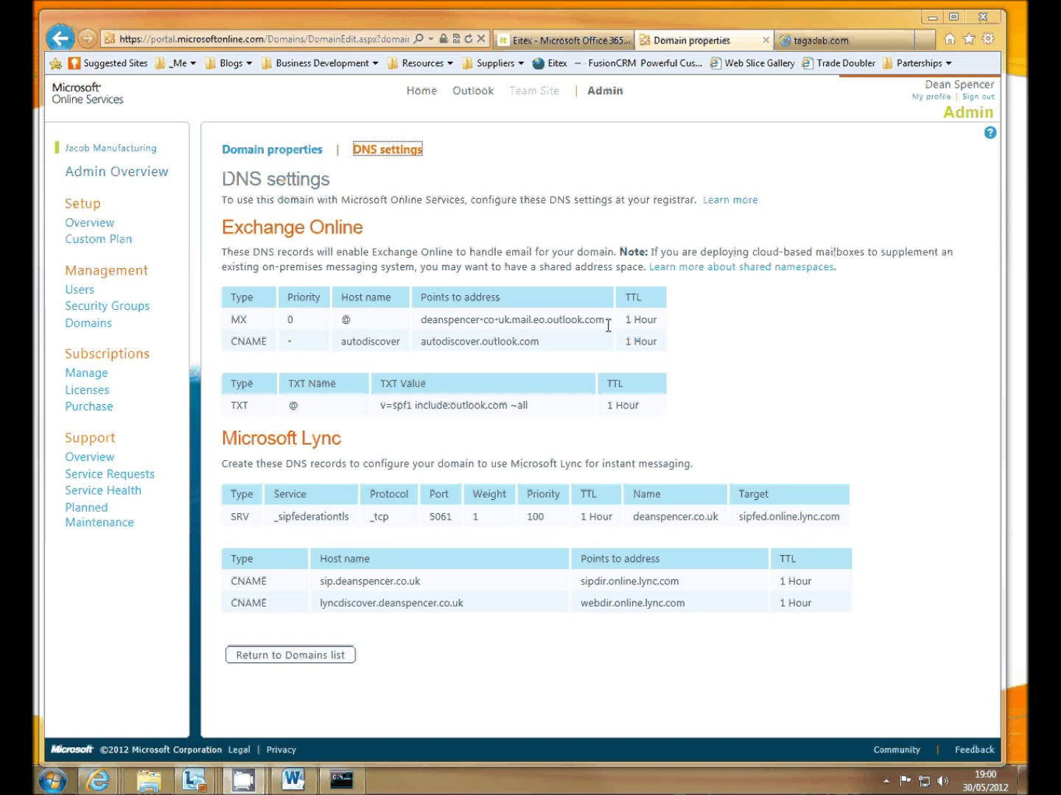
pyautogui.moveTo(606, 319); pyautogui.dragTo(448, 319)
pyautogui.hotkey('ctrl', 'c')
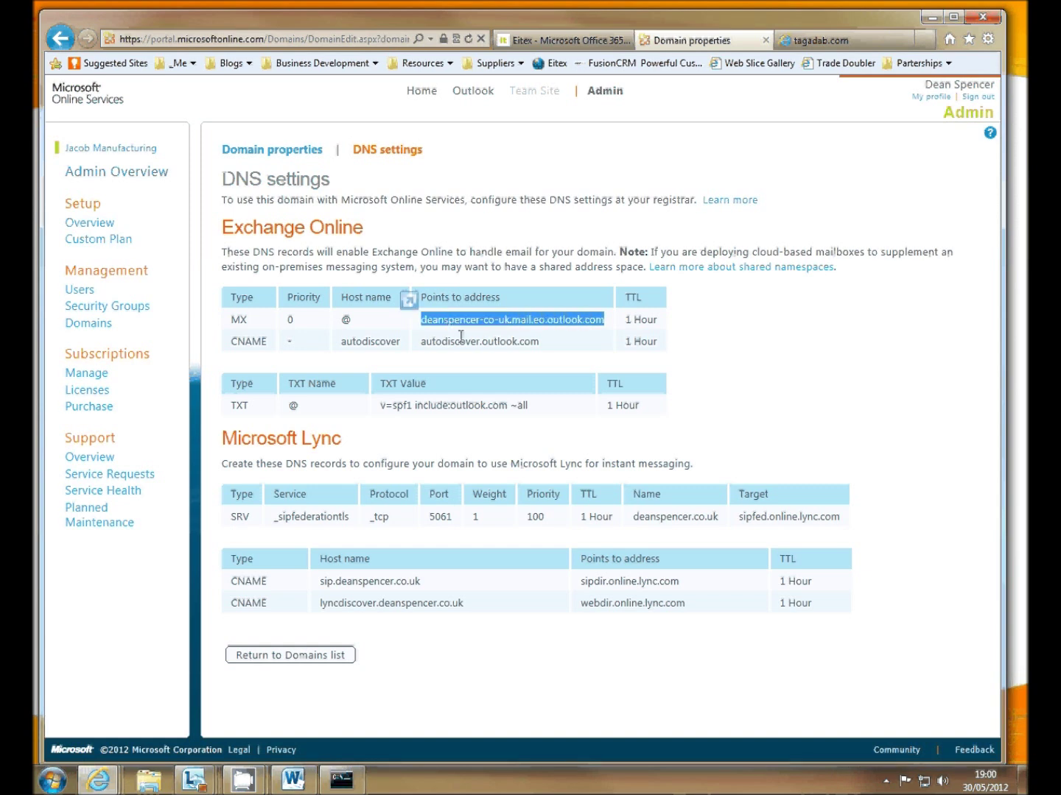
pyautogui.click(825, 43)
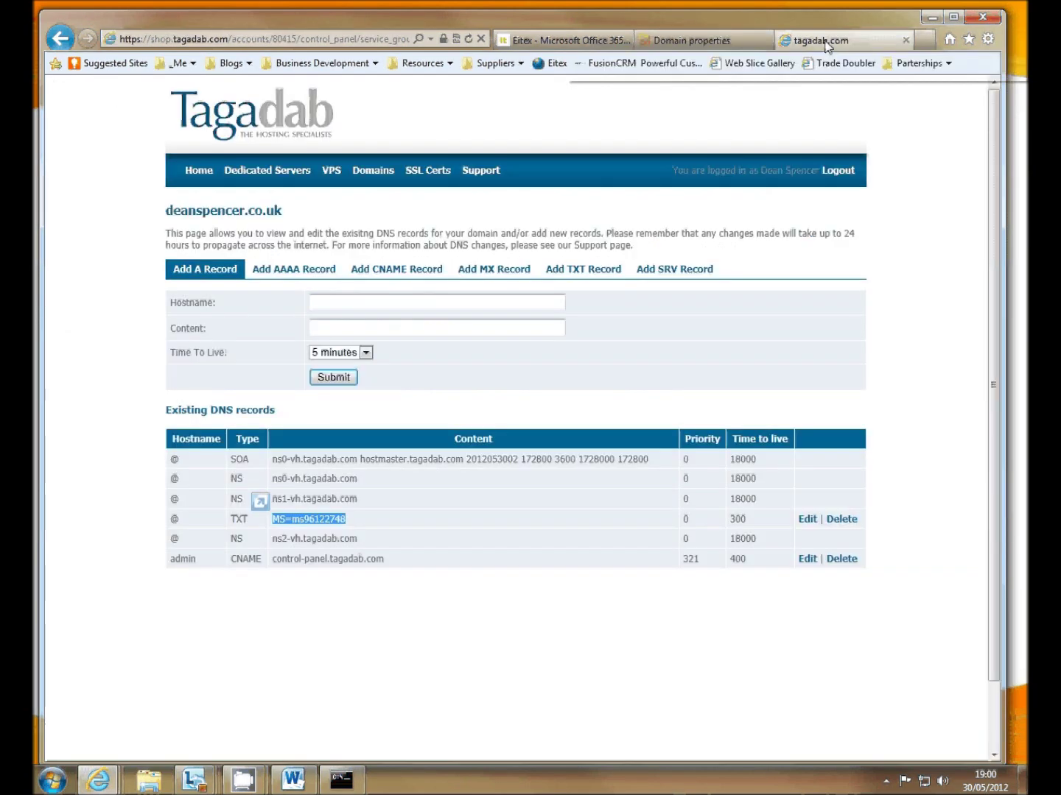
pyautogui.click(498, 271)
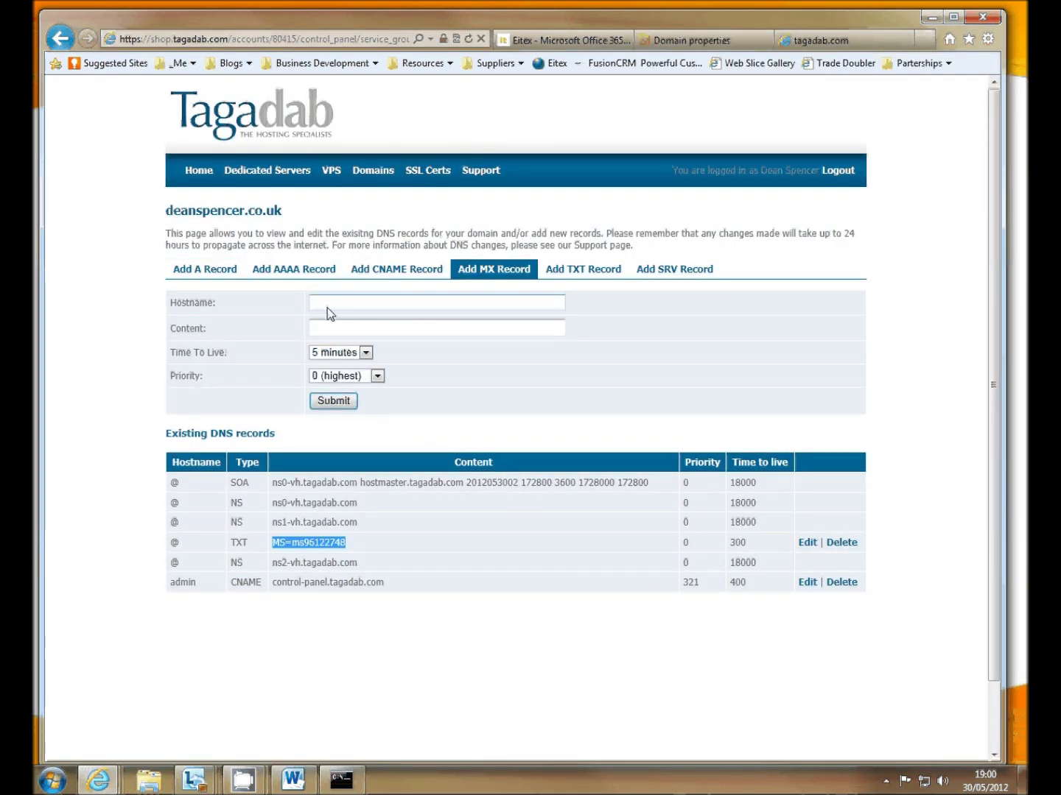
pyautogui.click(328, 305)
pyautogui.press('Tab')
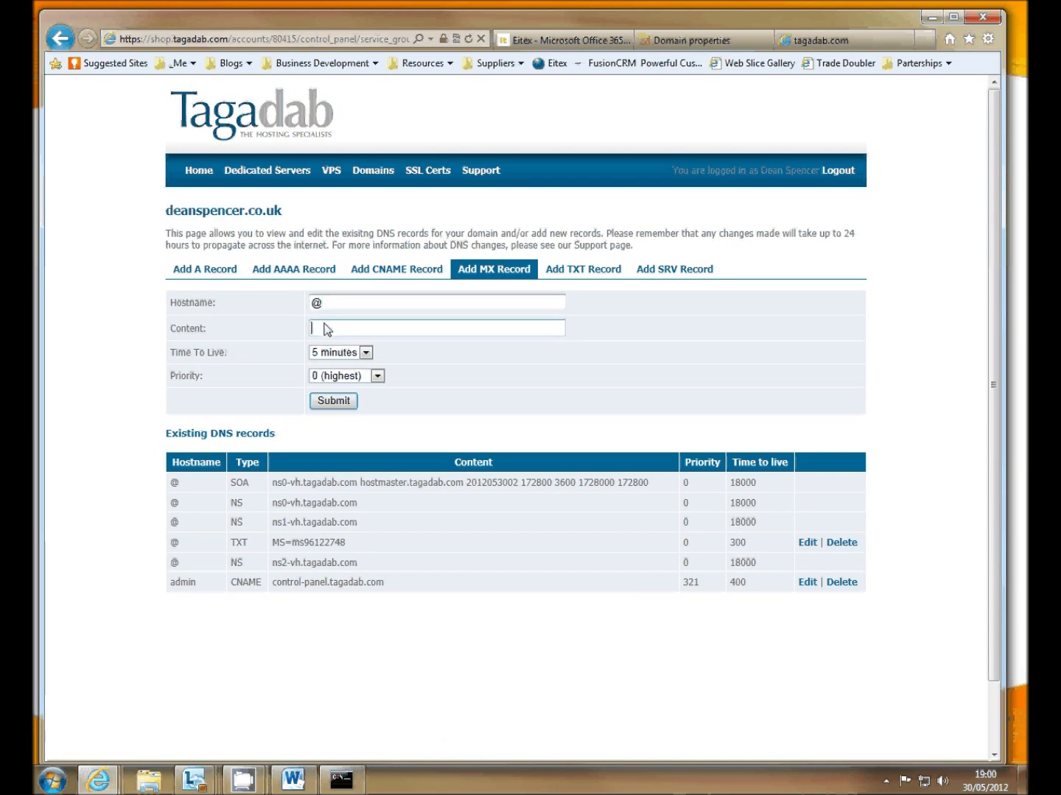
pyautogui.rightClick(341, 328)
pyautogui.click(393, 393)
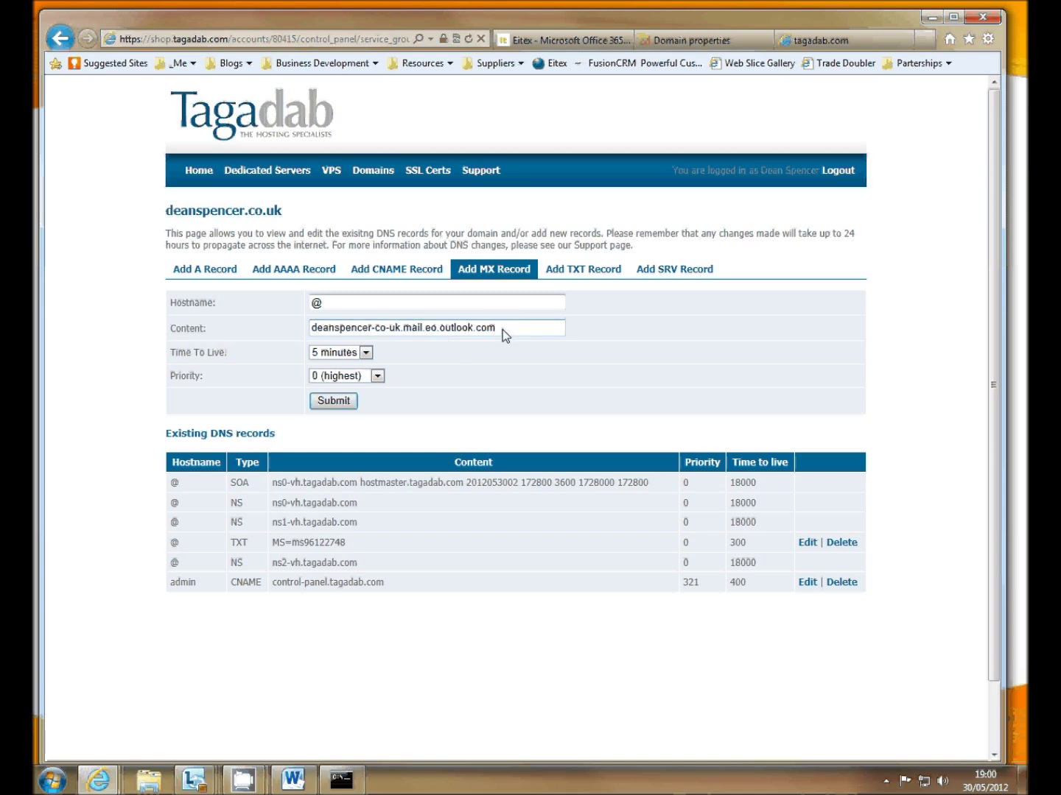
pyautogui.click(335, 402)
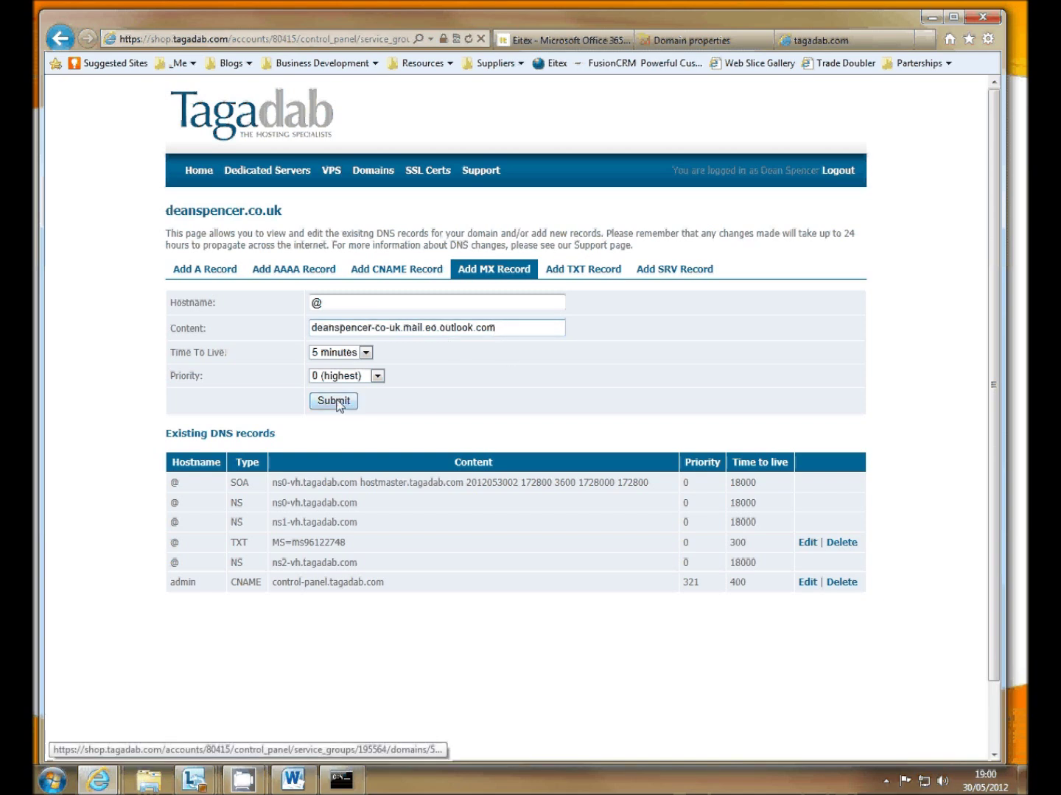
pyautogui.click(335, 401)
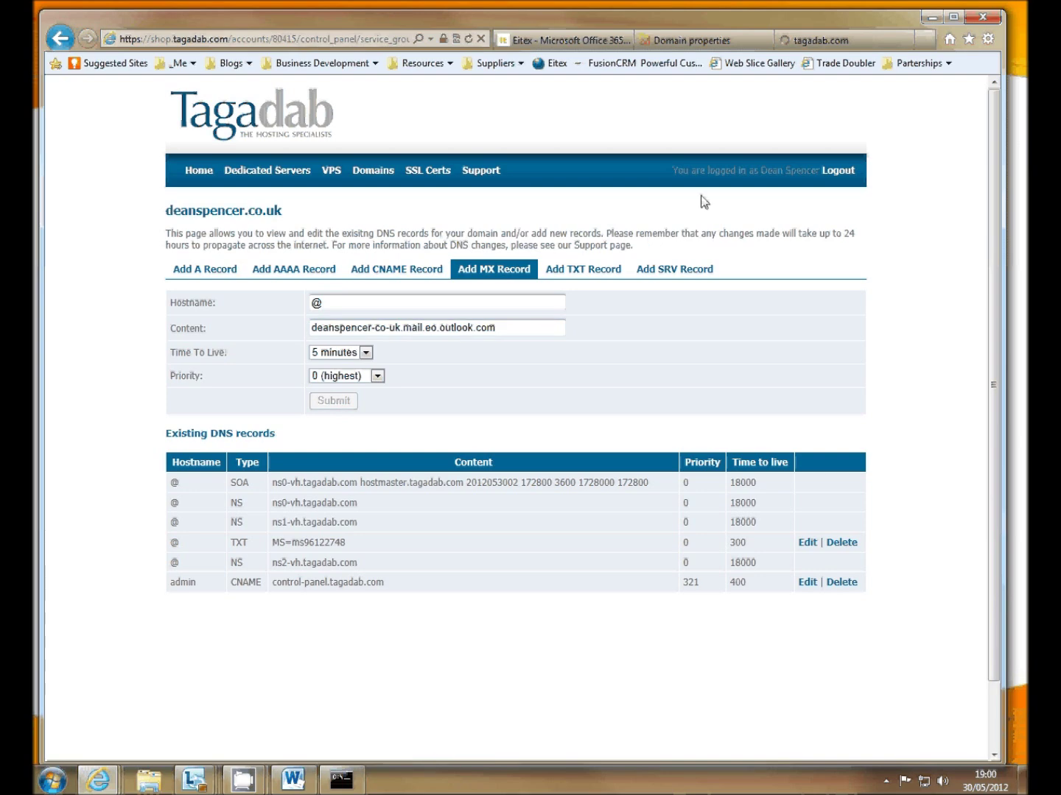
# - Select the autodiscover.outlook.com address in the Office 365 DNS settings
pyautogui.click(698, 49)
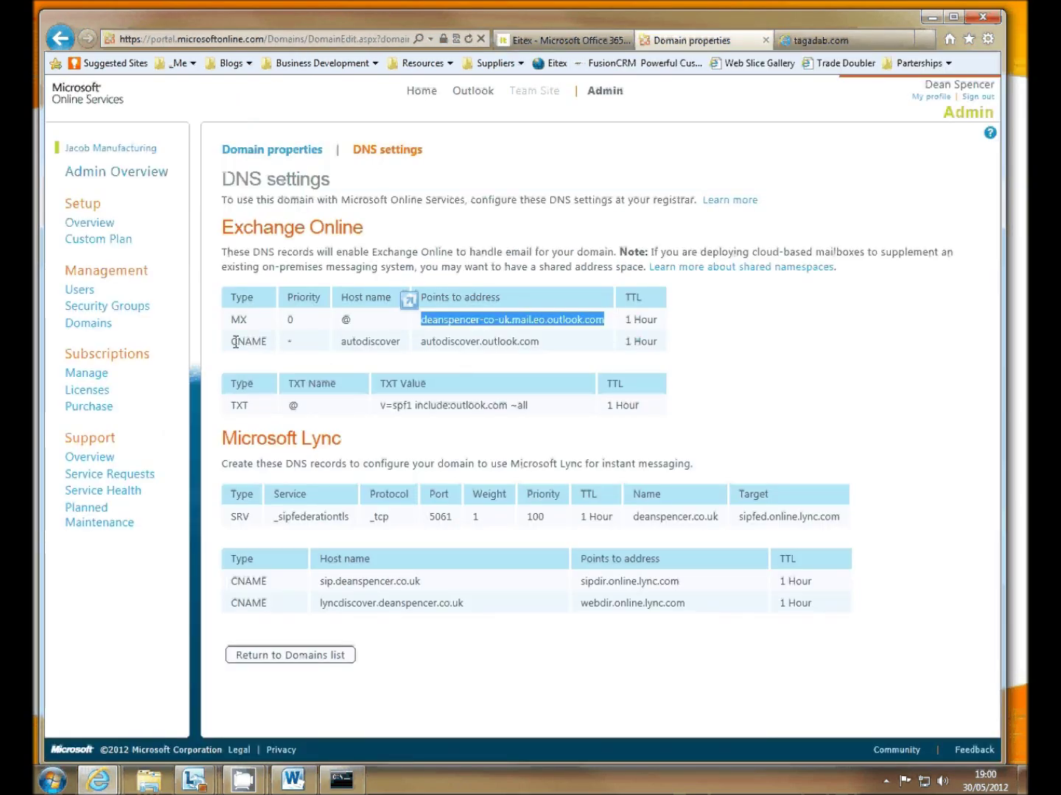
pyautogui.moveTo(540, 342); pyautogui.dragTo(421, 343)
pyautogui.hotkey('ctrl', 'c')
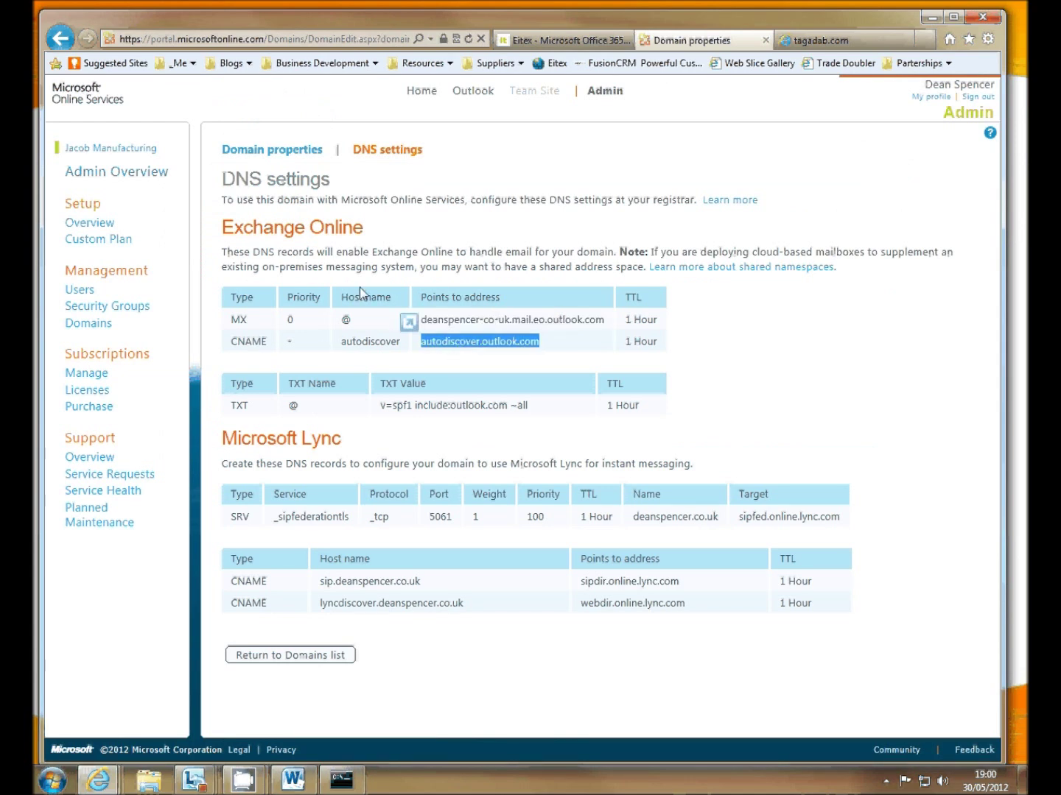
pyautogui.click(811, 41)
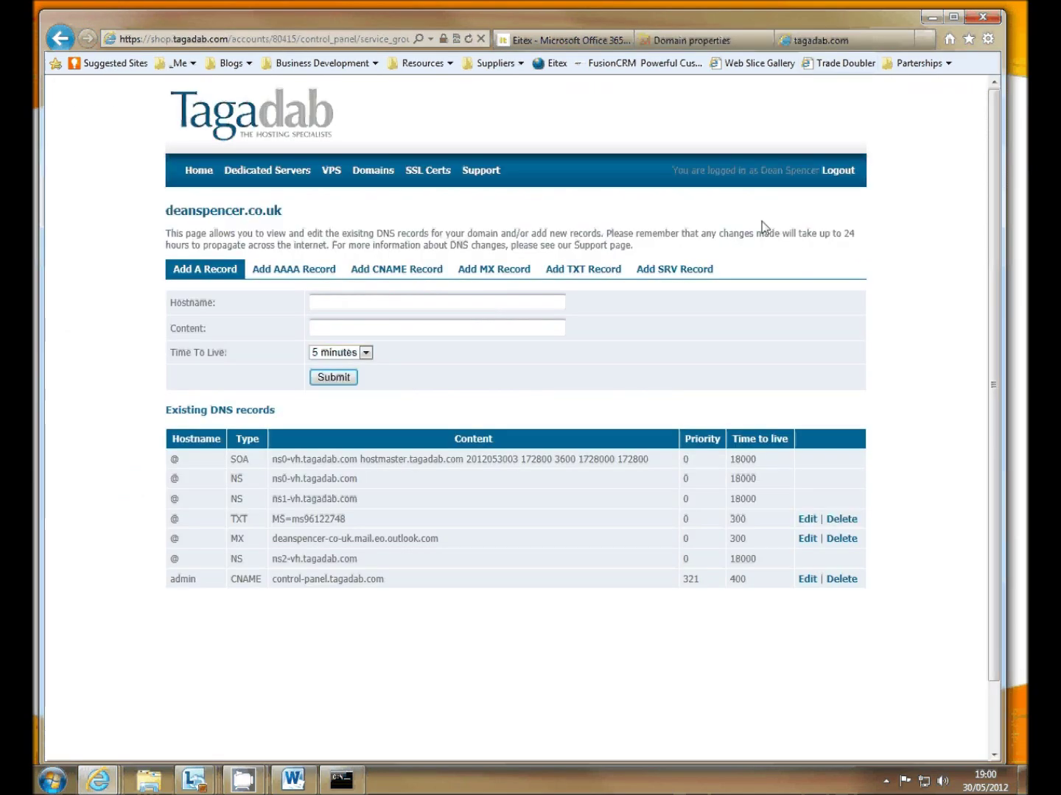
# - Add an autodiscover CNAME record pointing to autodiscover.outlook.com
pyautogui.click(386, 269)
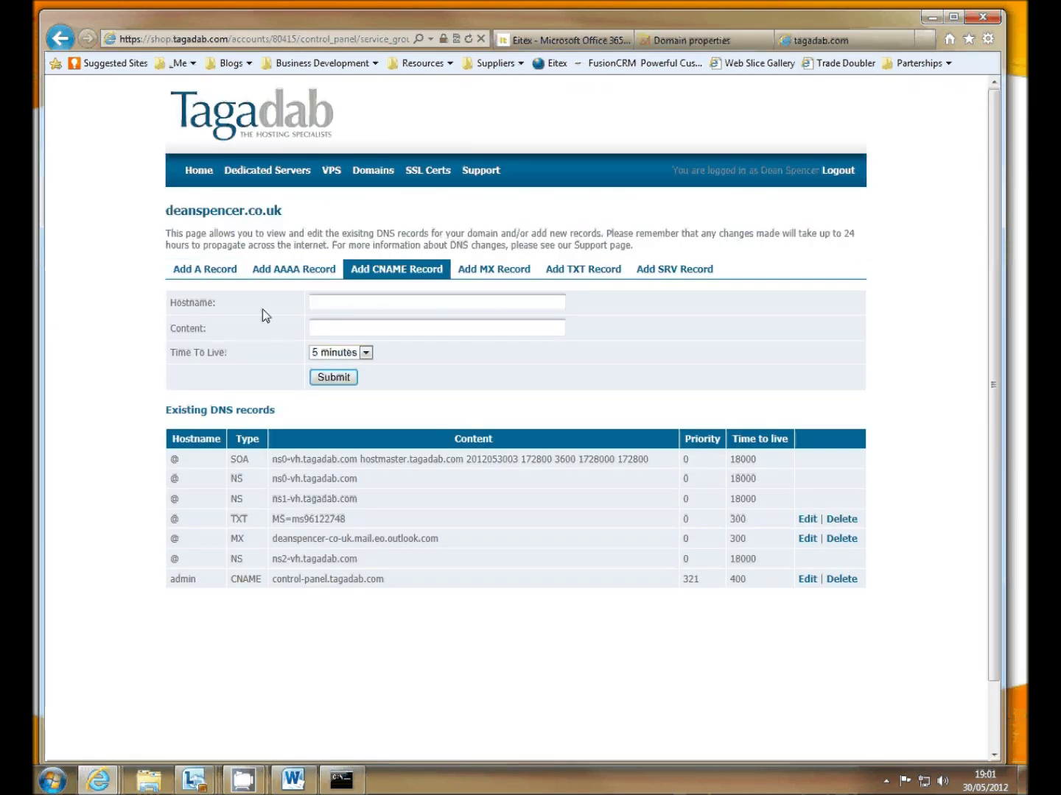
pyautogui.click(331, 301)
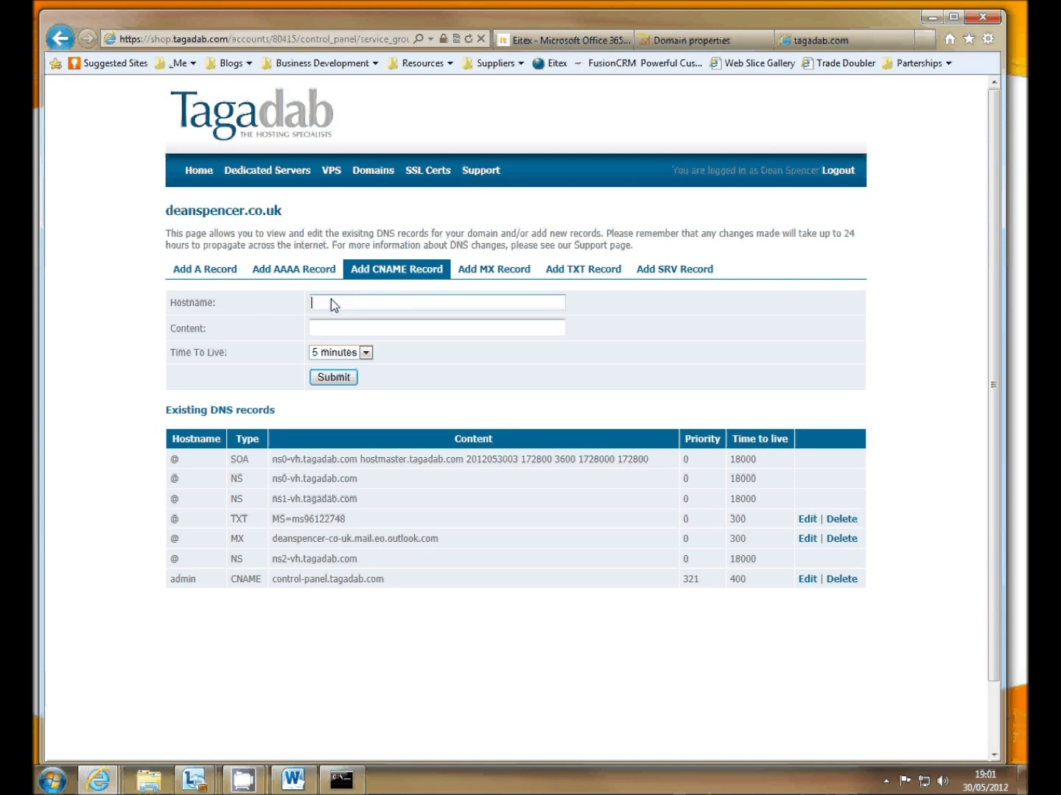
pyautogui.write('autodiscover')
pyautogui.press('Tab')
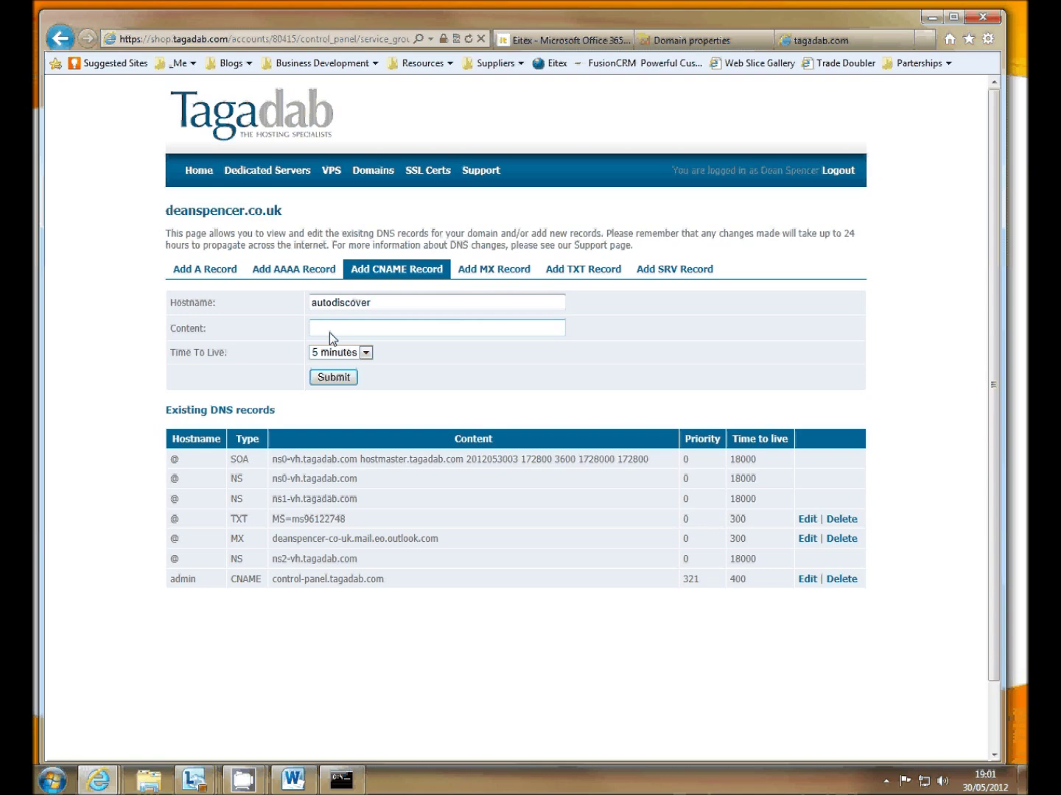
pyautogui.rightClick(330, 332)
pyautogui.click(370, 401)
pyautogui.click(334, 378)
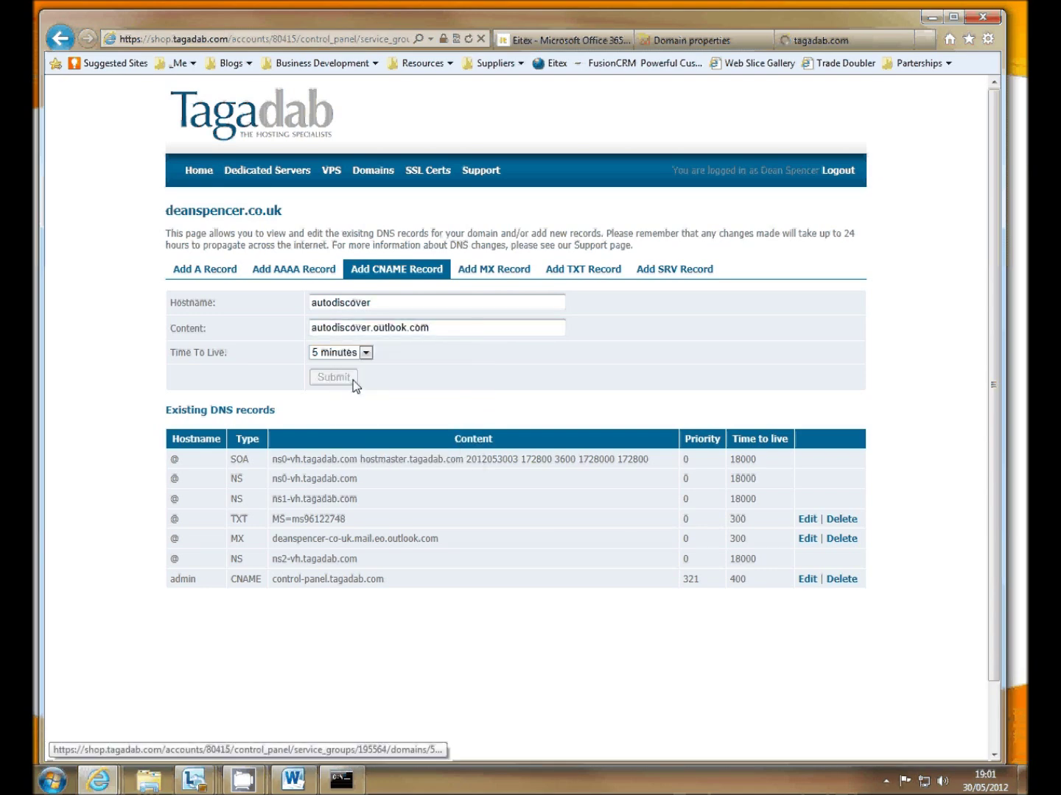
# - Copy the SPF TXT value v=spf1 include:outlook.com ~all from Office 365
pyautogui.click(752, 38)
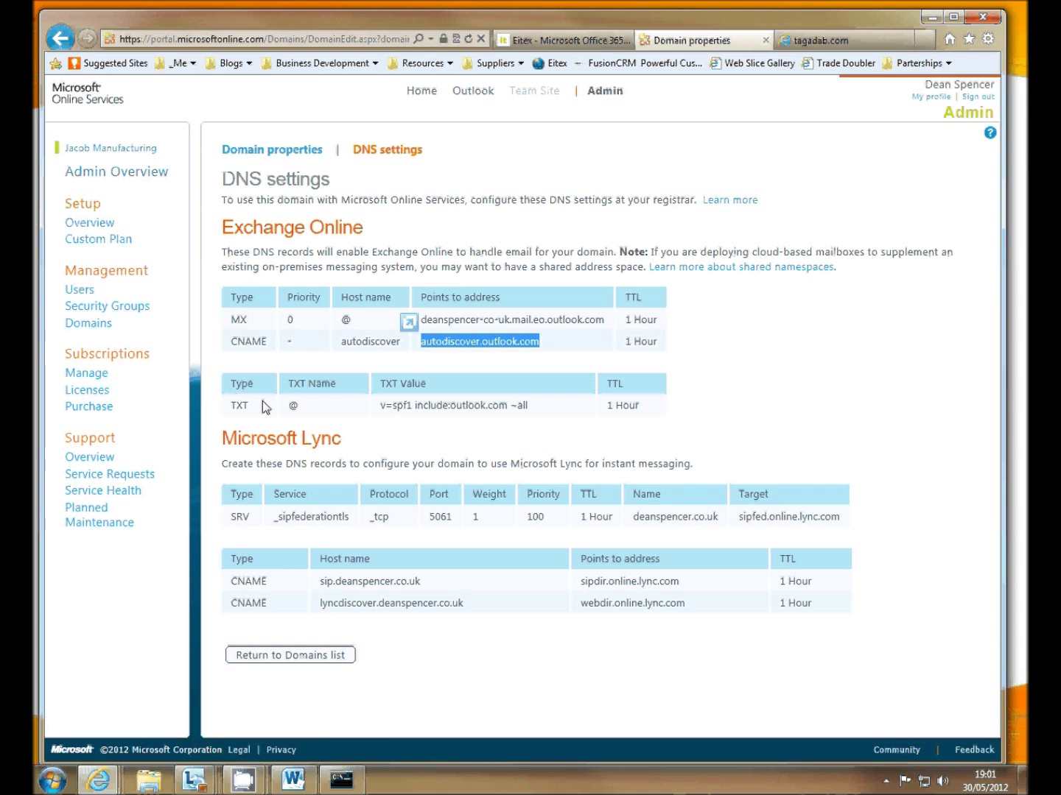
pyautogui.moveTo(527, 409); pyautogui.dragTo(381, 409)
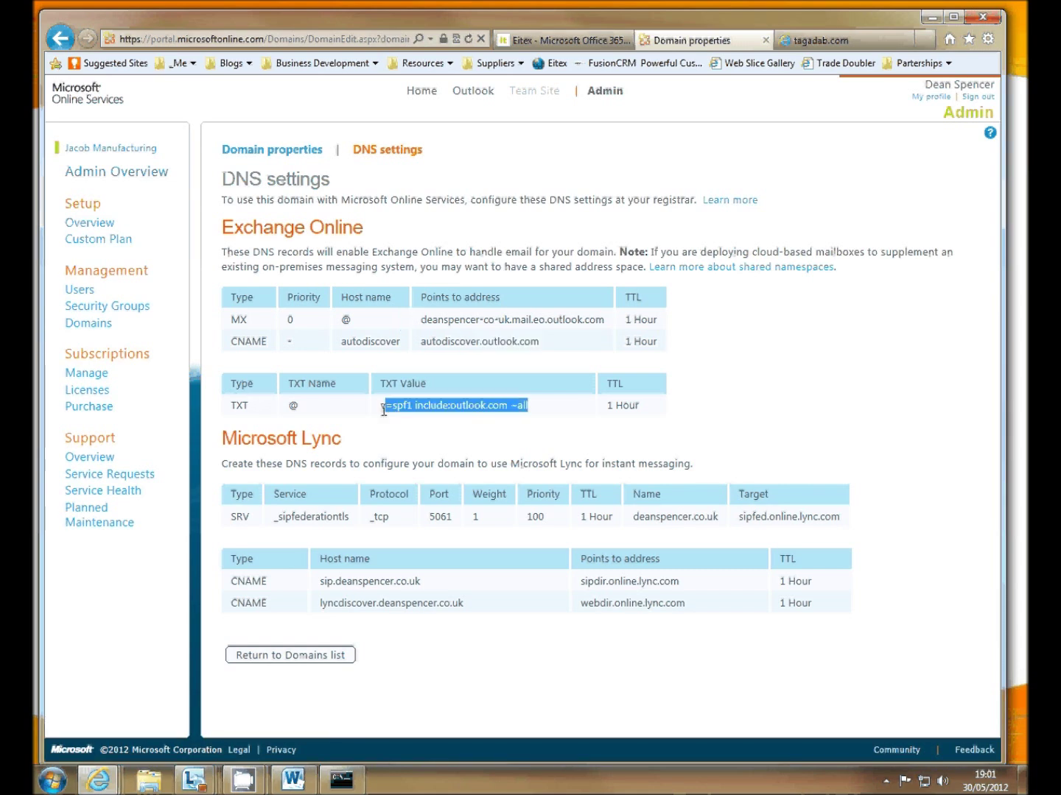
pyautogui.rightClick(413, 408)
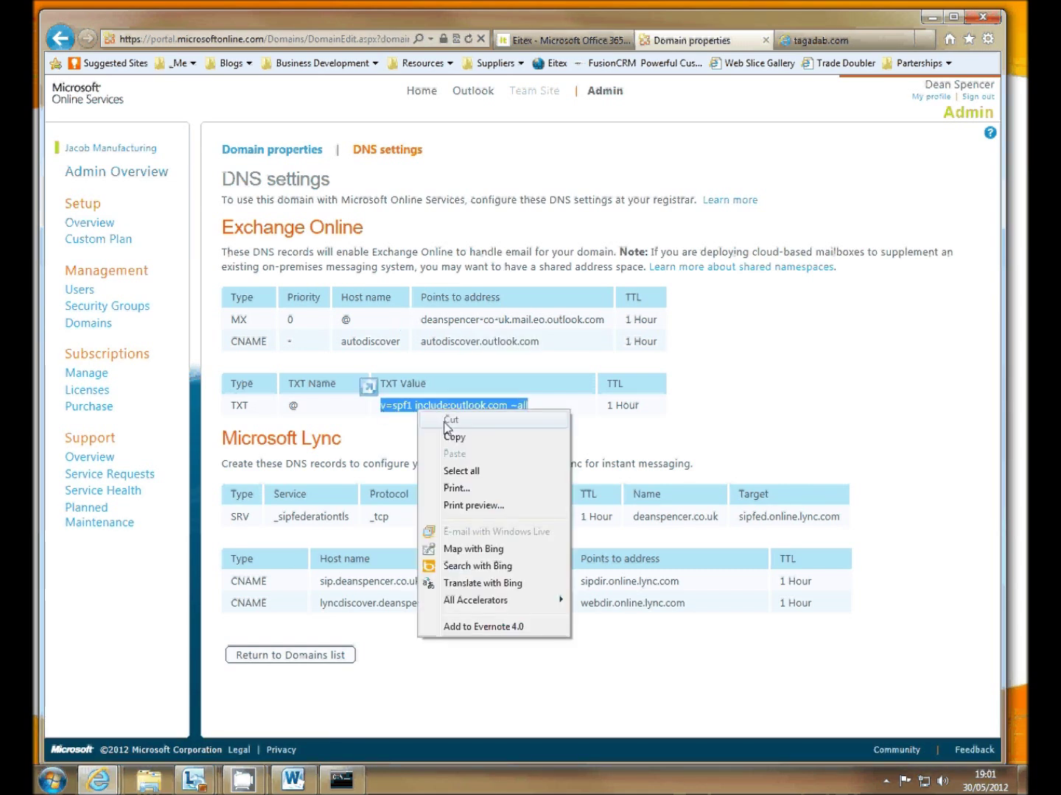
pyautogui.click(455, 438)
pyautogui.click(845, 41)
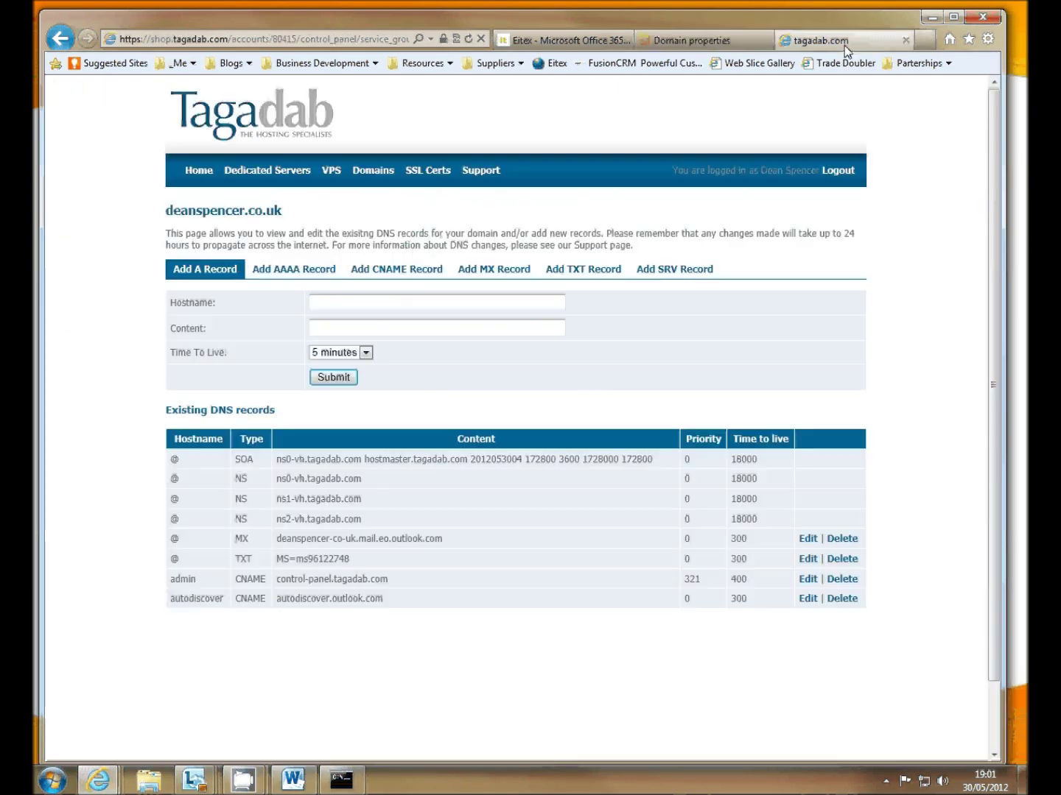
# - Add an @ TXT record containing the SPF value v=spf1 include:outlook.com ~all
pyautogui.click(568, 271)
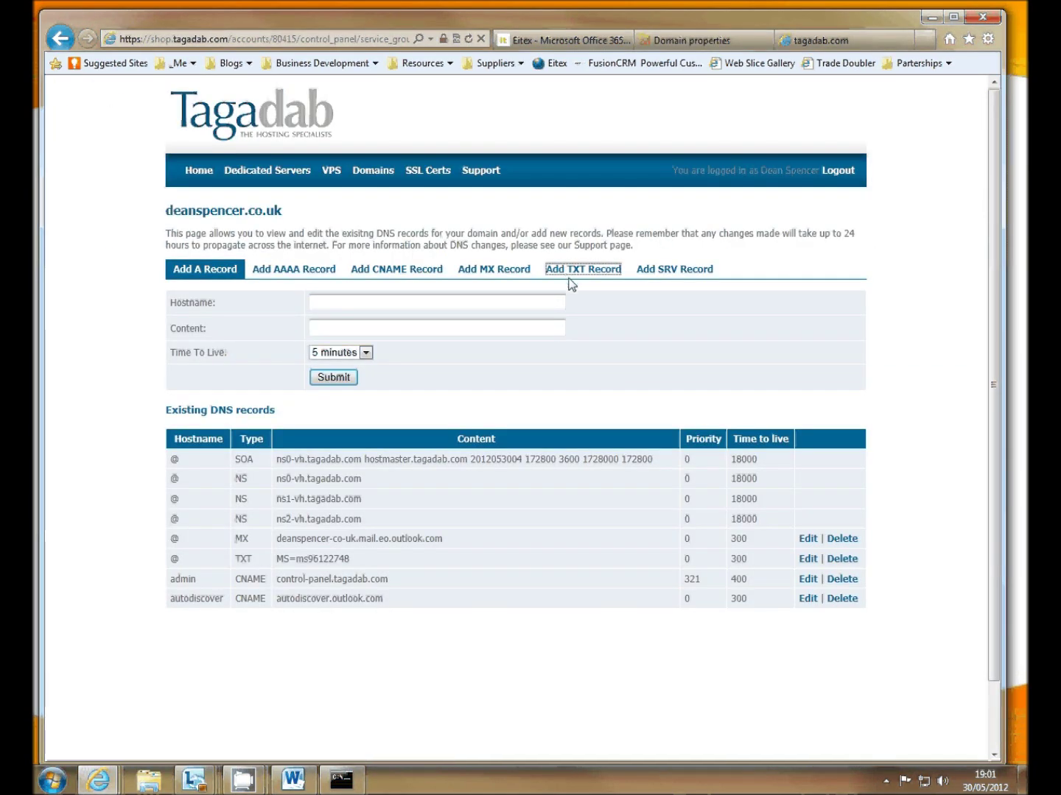
pyautogui.click(344, 306)
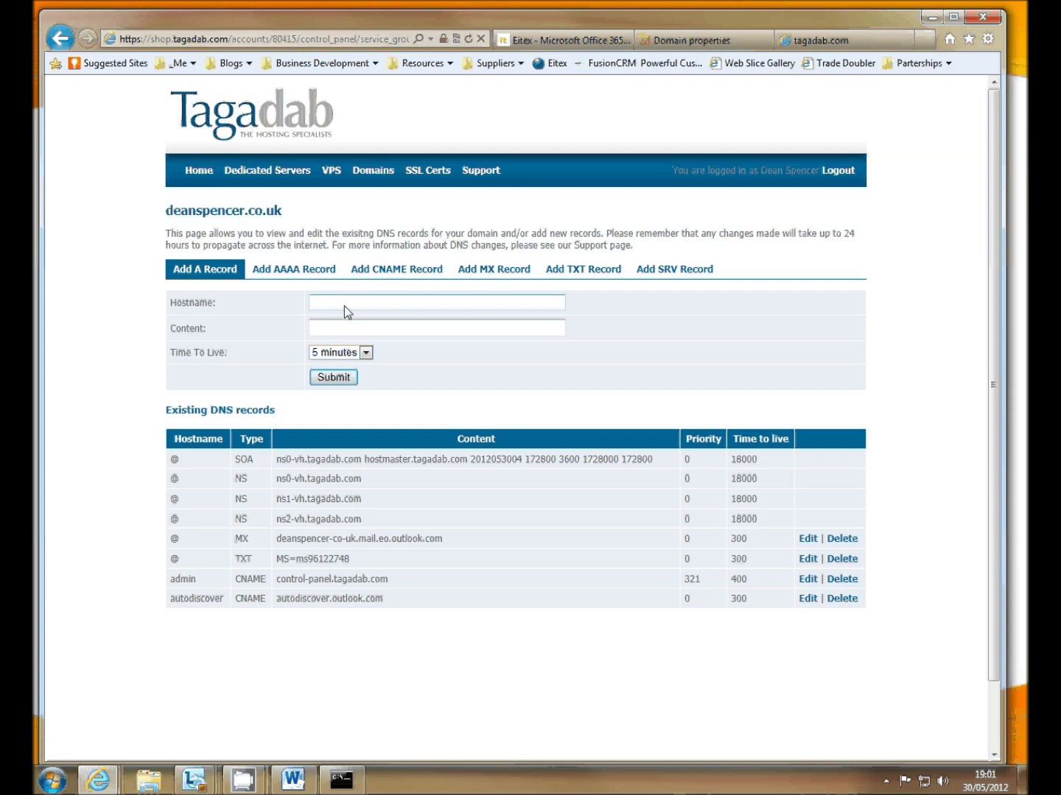
pyautogui.write('@')
pyautogui.press('Tab')
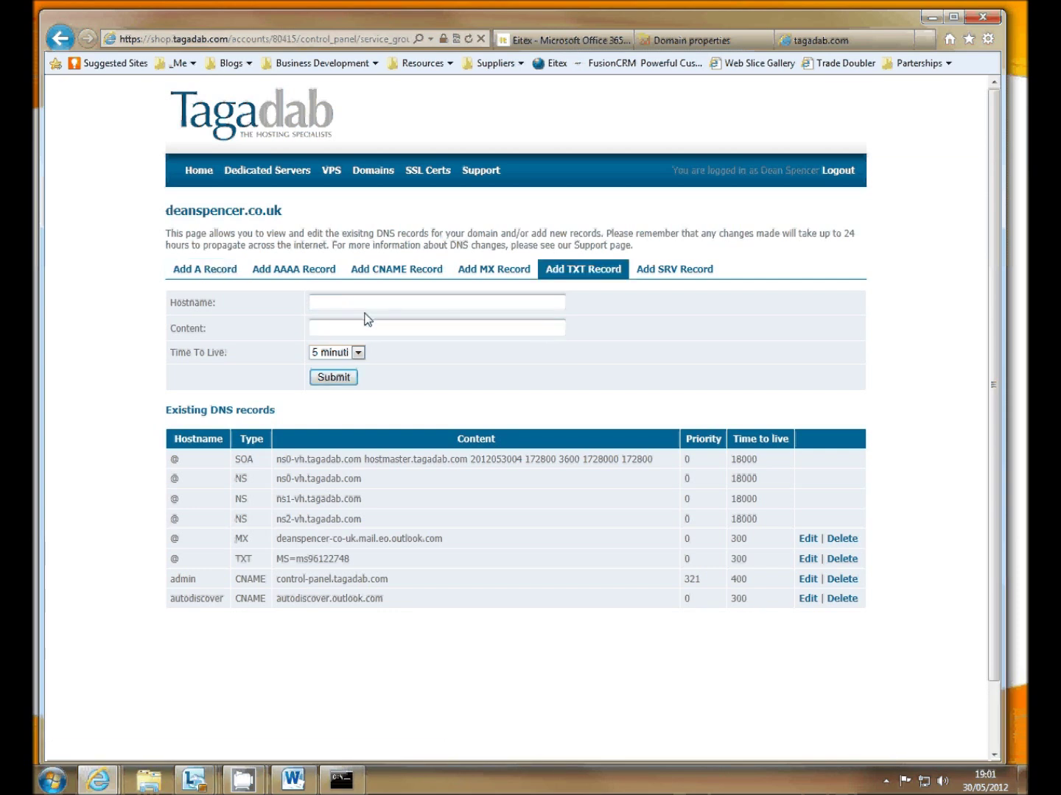
pyautogui.click(373, 306)
pyautogui.write('@')
pyautogui.press('Tab')
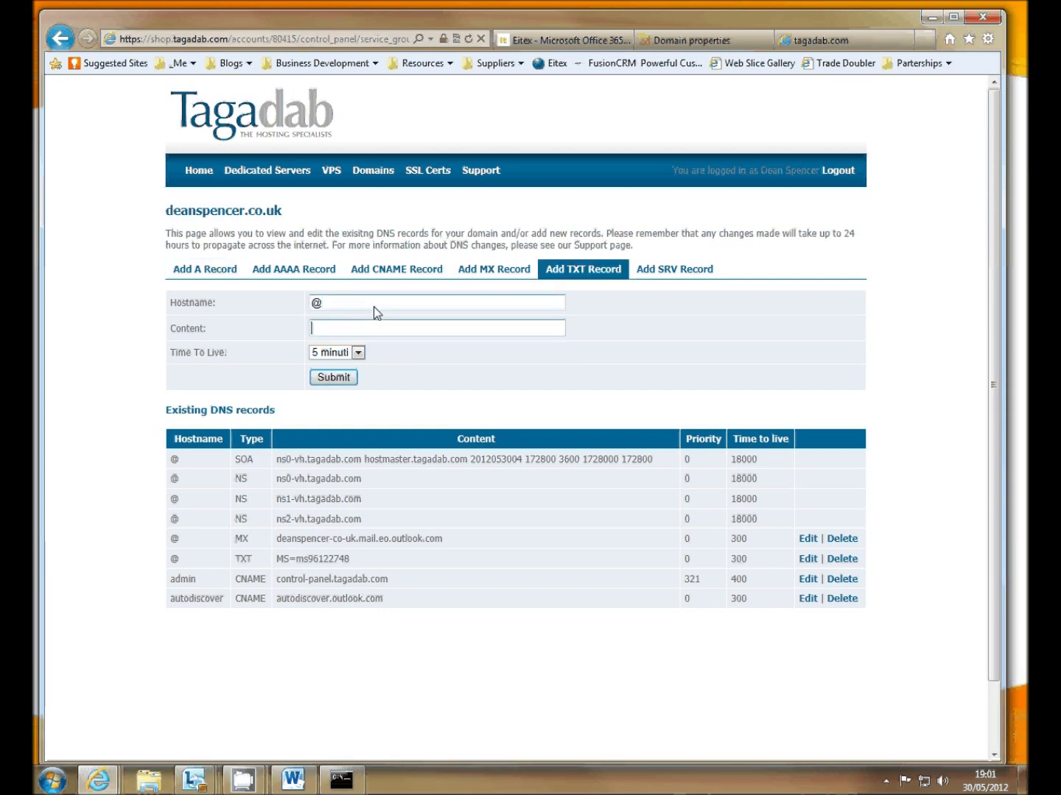
pyautogui.rightClick(353, 327)
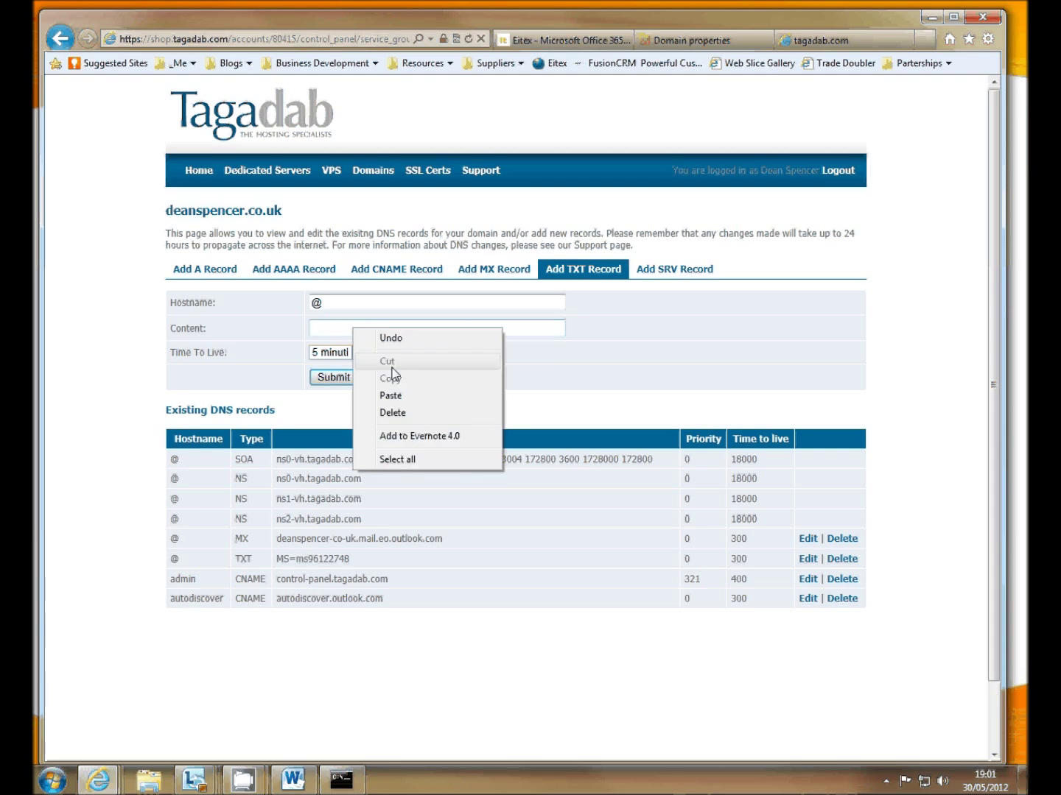
pyautogui.click(389, 396)
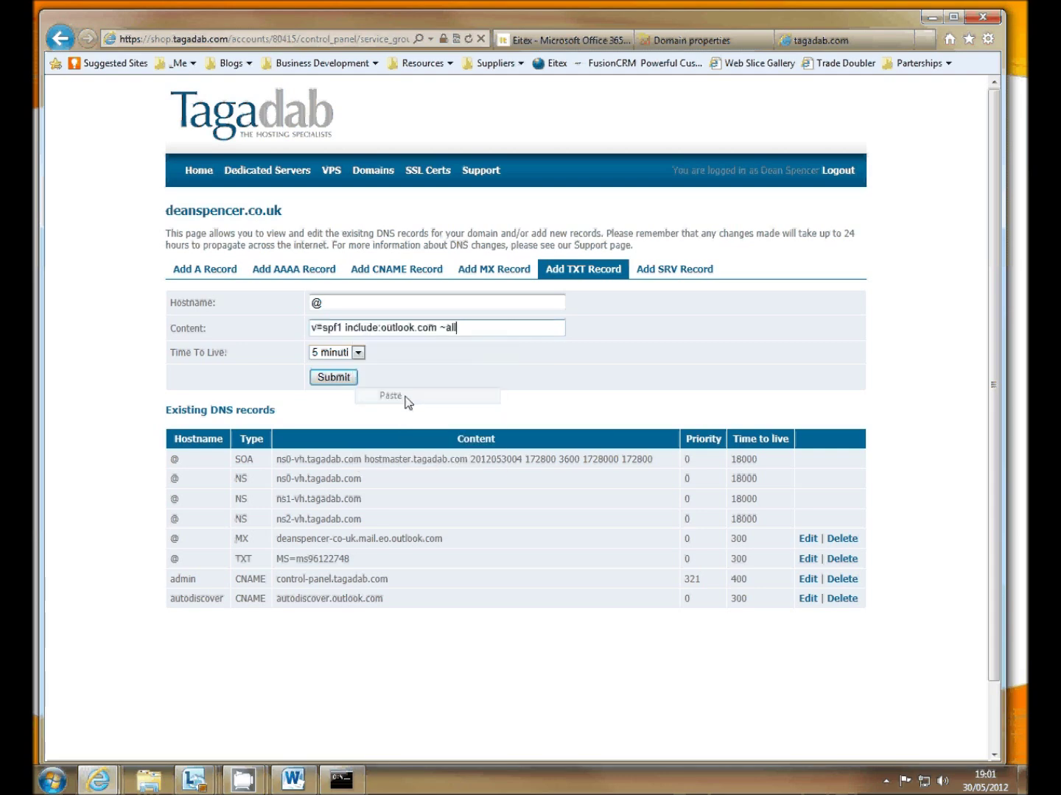
pyautogui.click(341, 379)
pyautogui.click(703, 41)
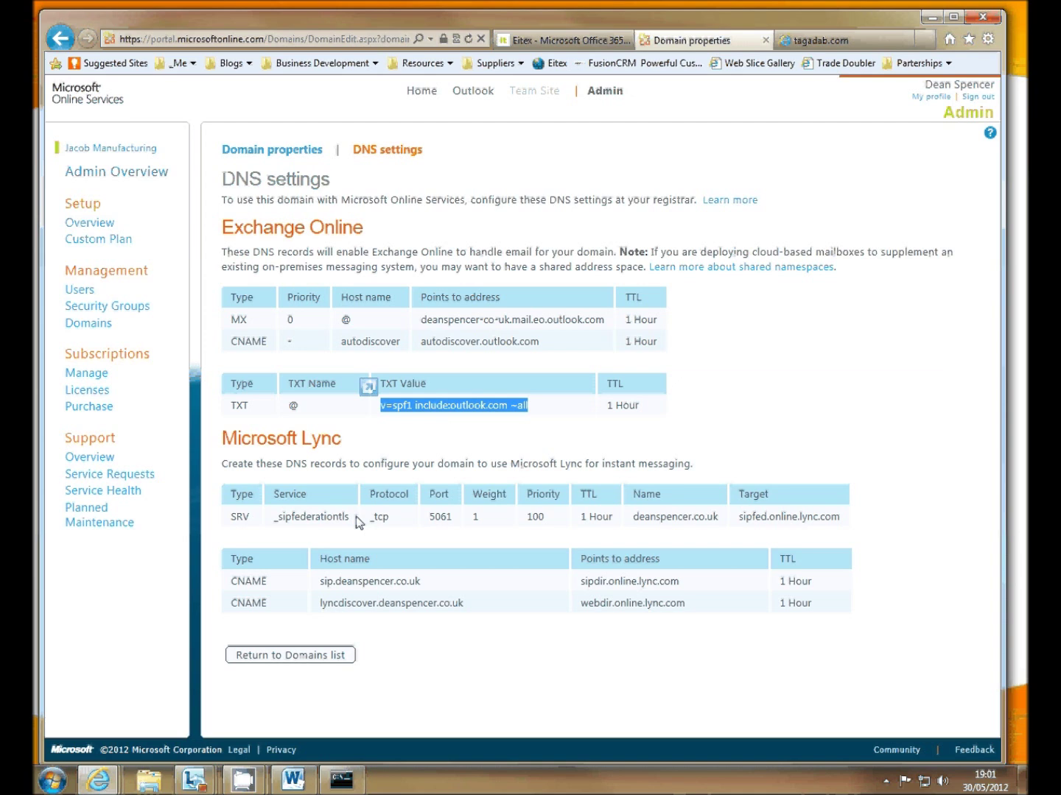
# - Start a new SRV record in Tagadab with hostname _sipfederationtls
pyautogui.doubleClick(313, 517)
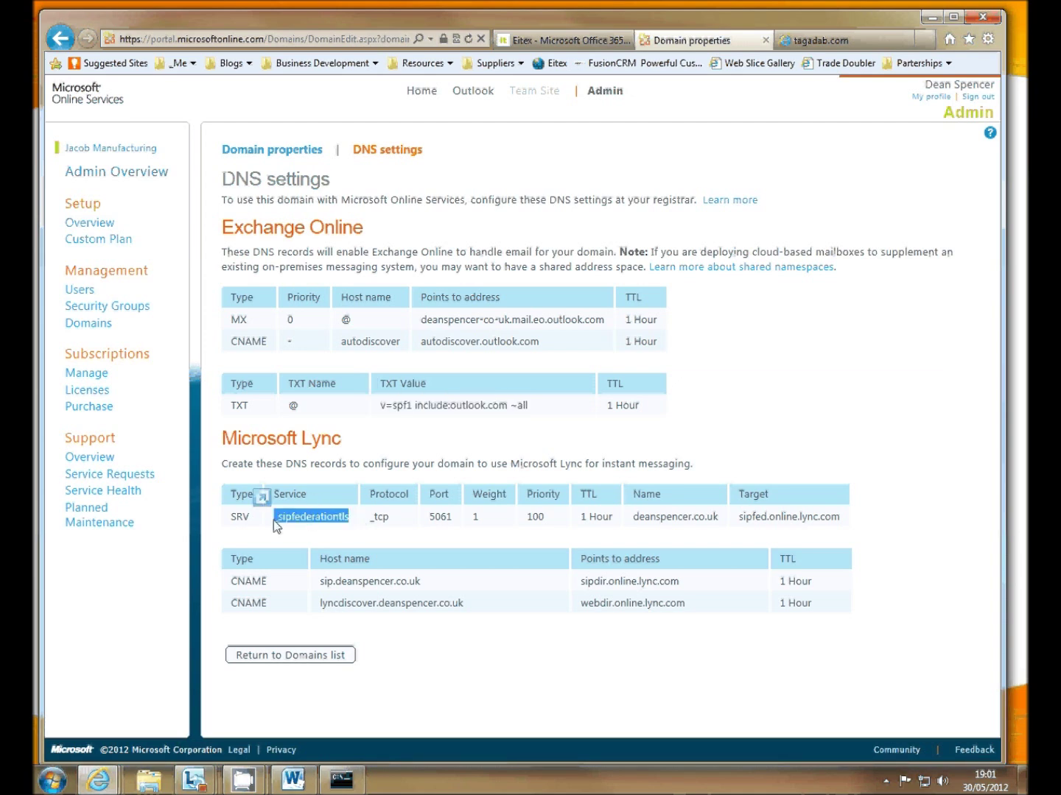
pyautogui.click(821, 43)
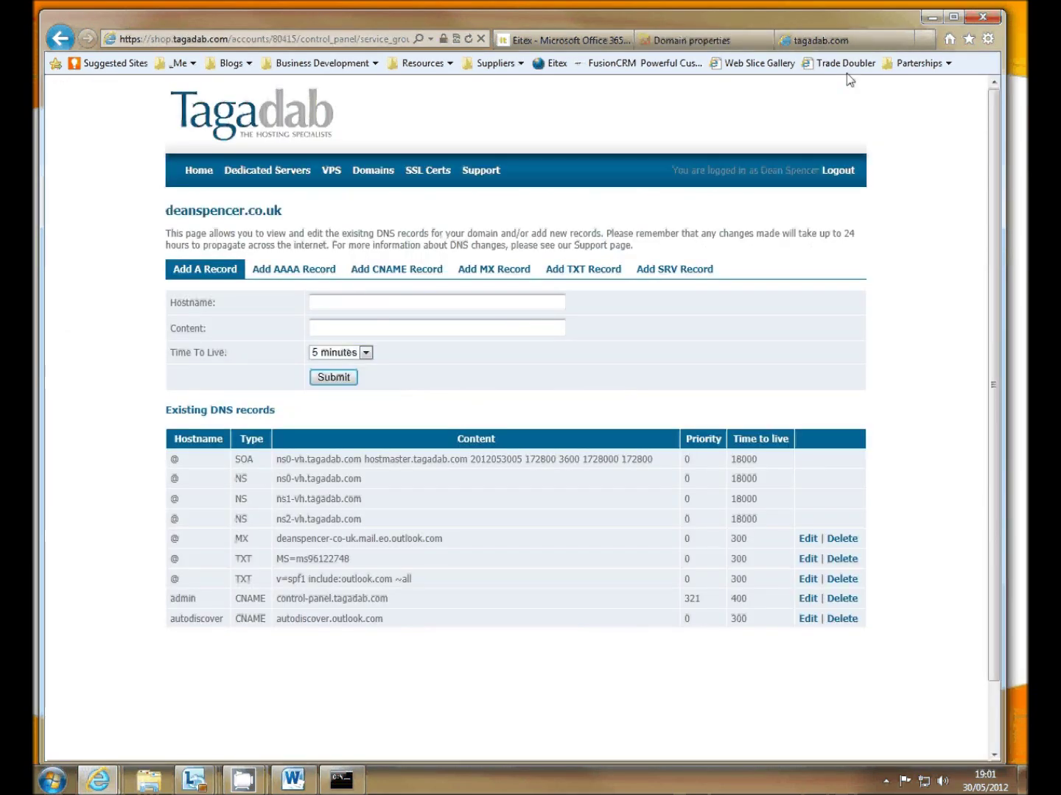
pyautogui.click(671, 271)
pyautogui.click(332, 325)
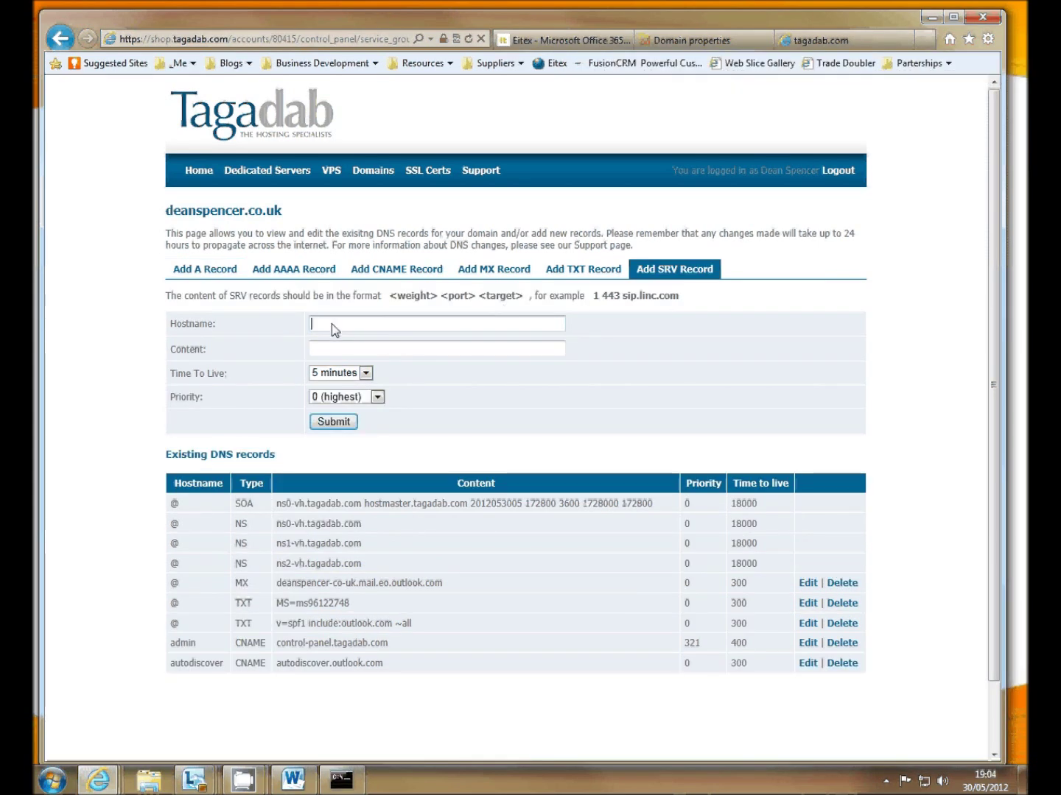
pyautogui.rightClick(335, 329)
pyautogui.click(369, 394)
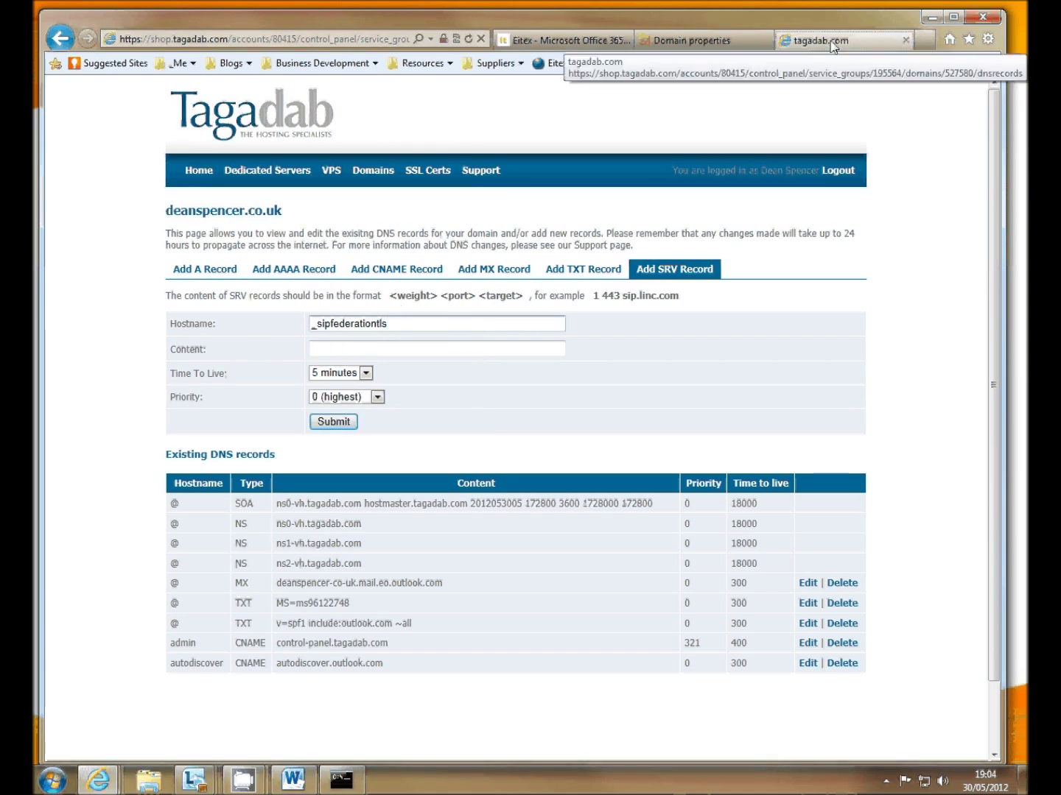
# - Set the SRV content to <100> <5061> <sipfed.online.lync.com> and submit the record
pyautogui.click(693, 41)
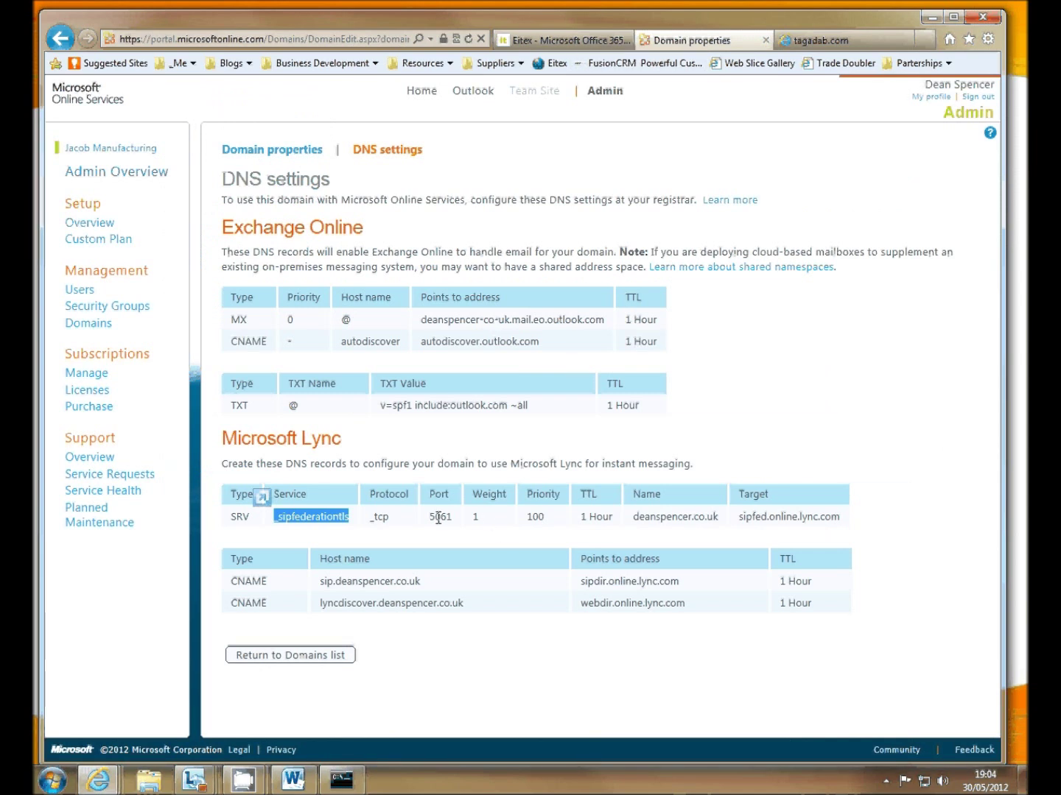
pyautogui.moveTo(838, 516); pyautogui.dragTo(739, 516)
pyautogui.hotkey('ctrl', 'c')
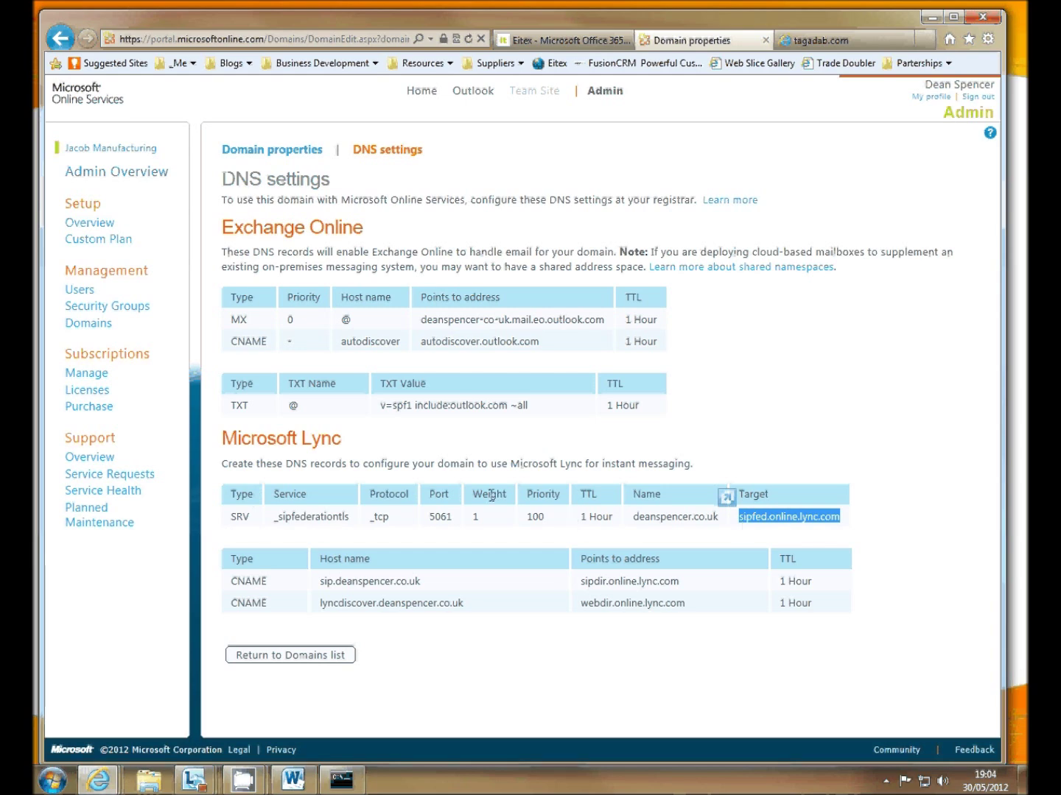
pyautogui.click(822, 40)
pyautogui.click(349, 353)
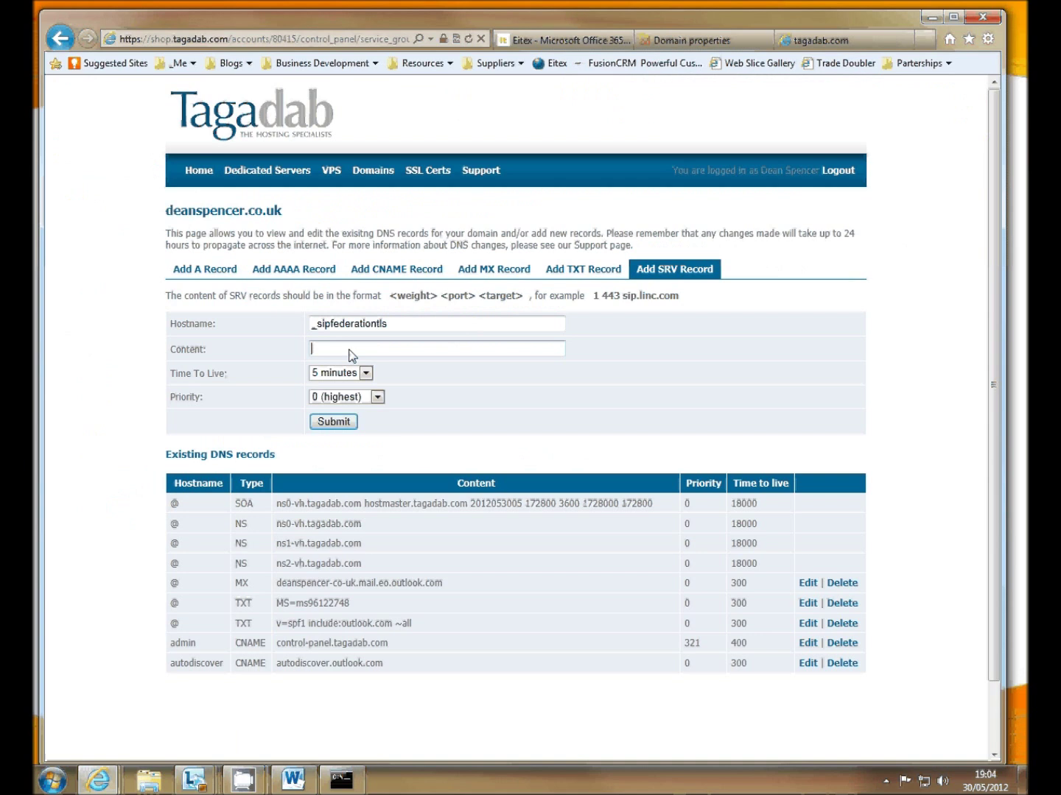
pyautogui.write('<100> <5061> <')
pyautogui.rightClick(395, 351)
pyautogui.click(442, 419)
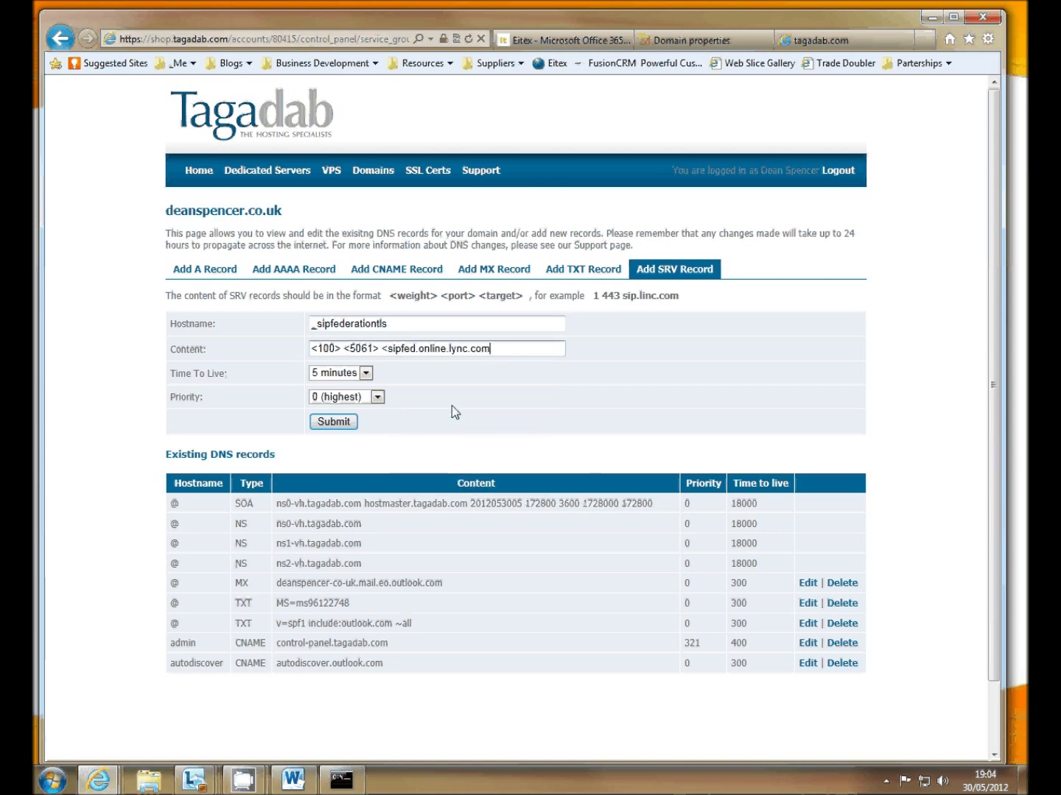
pyautogui.write('>')
pyautogui.click(337, 421)
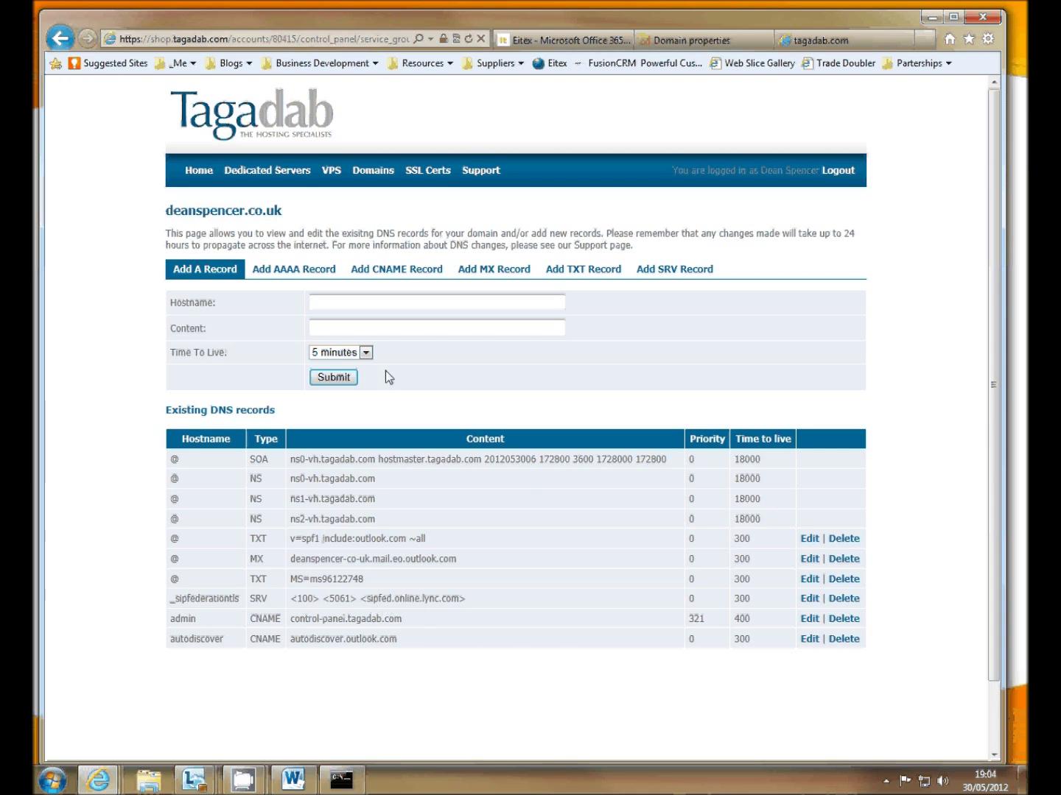
pyautogui.click(712, 46)
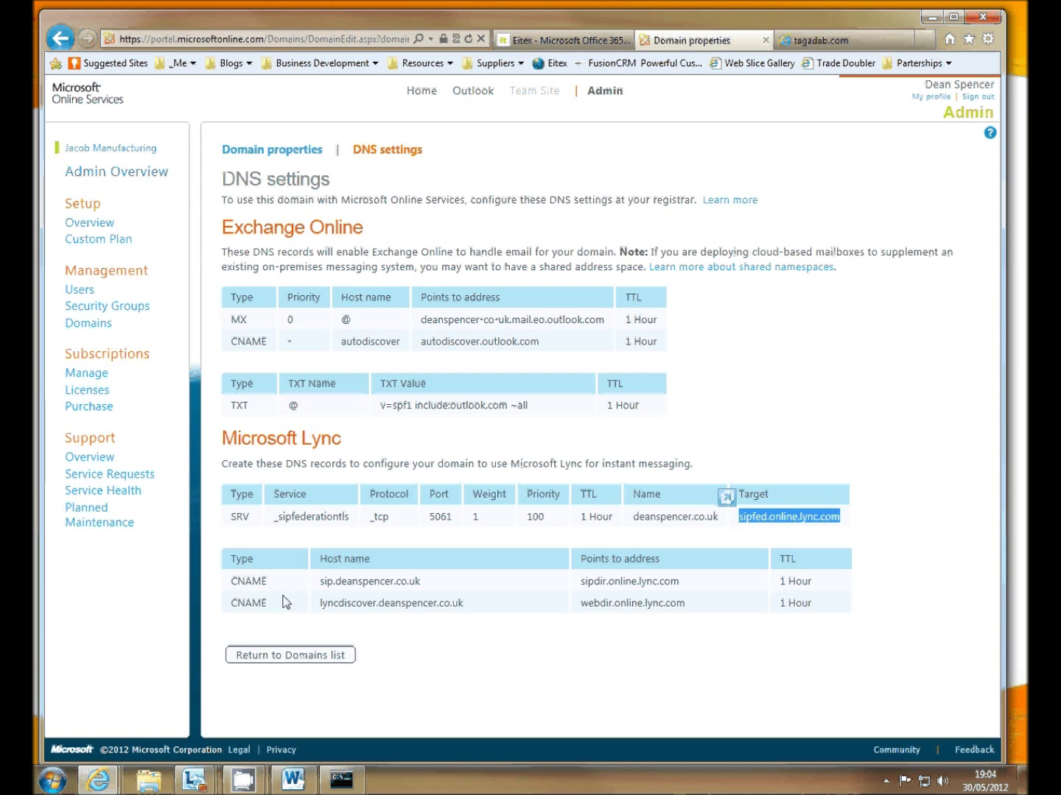
# - Start a new CNAME record in Tagadab with the sip host name as Hostname
pyautogui.click(686, 586)
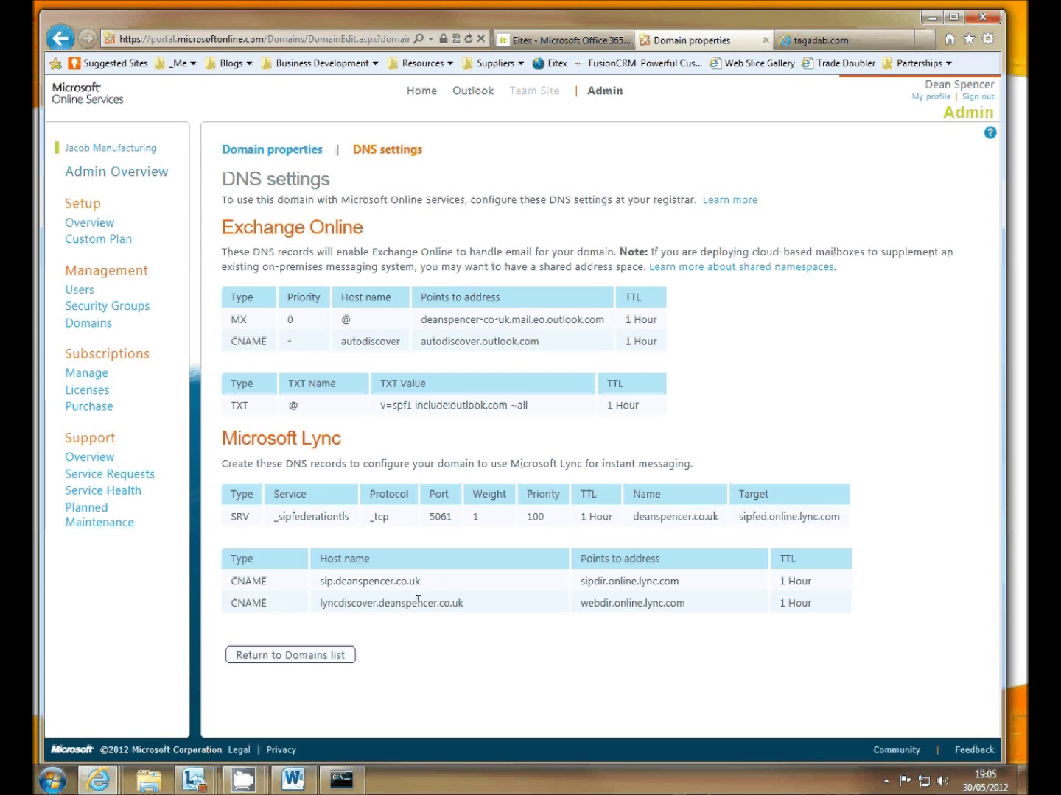
pyautogui.moveTo(422, 583); pyautogui.dragTo(339, 585)
pyautogui.rightClick(328, 584)
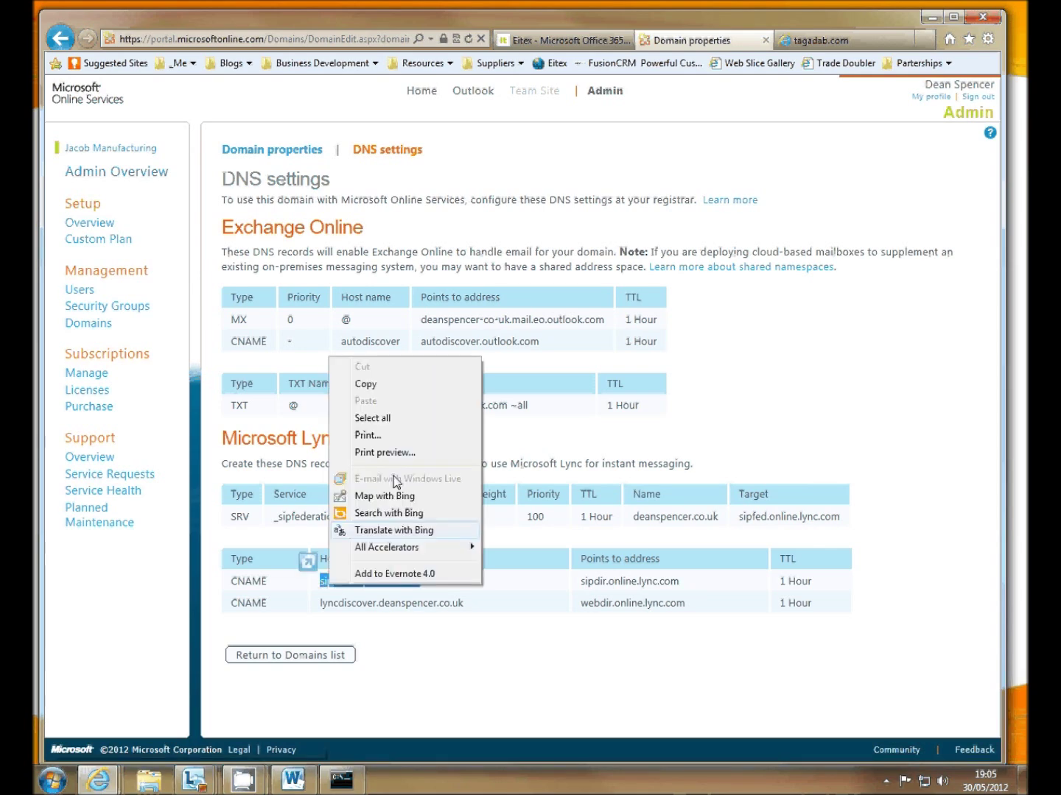
pyautogui.click(372, 387)
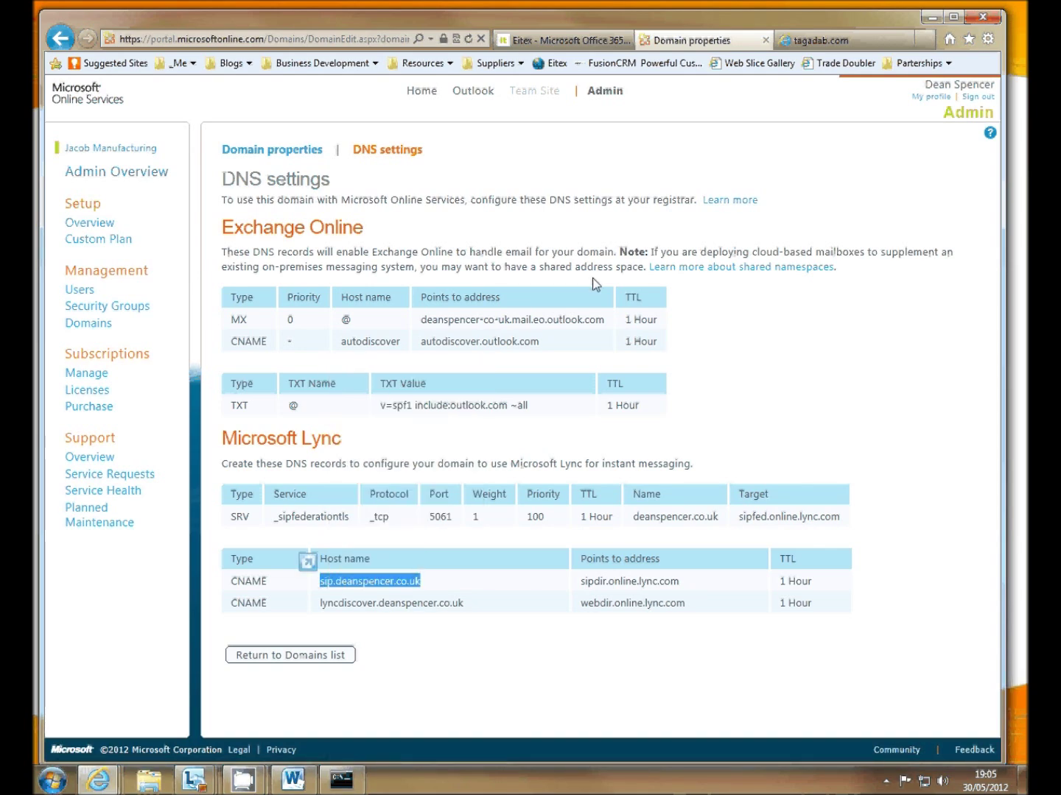
pyautogui.click(818, 40)
pyautogui.click(383, 269)
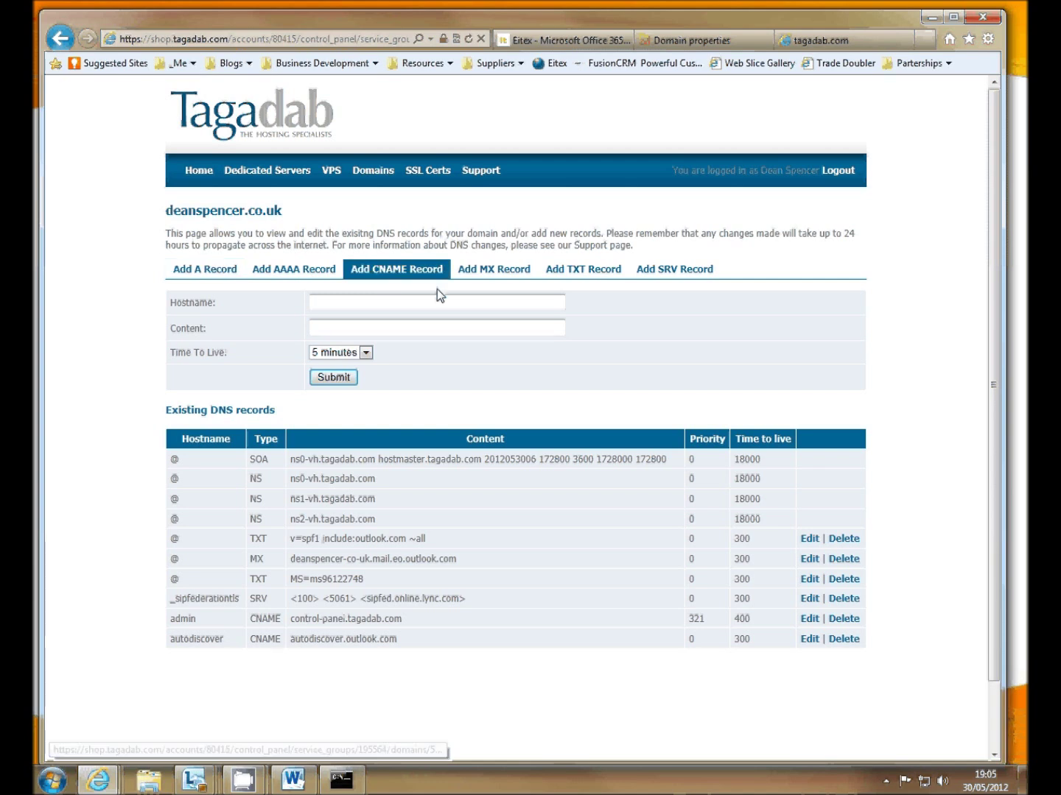
pyautogui.click(412, 299)
pyautogui.hotkey('ctrl', 'v')
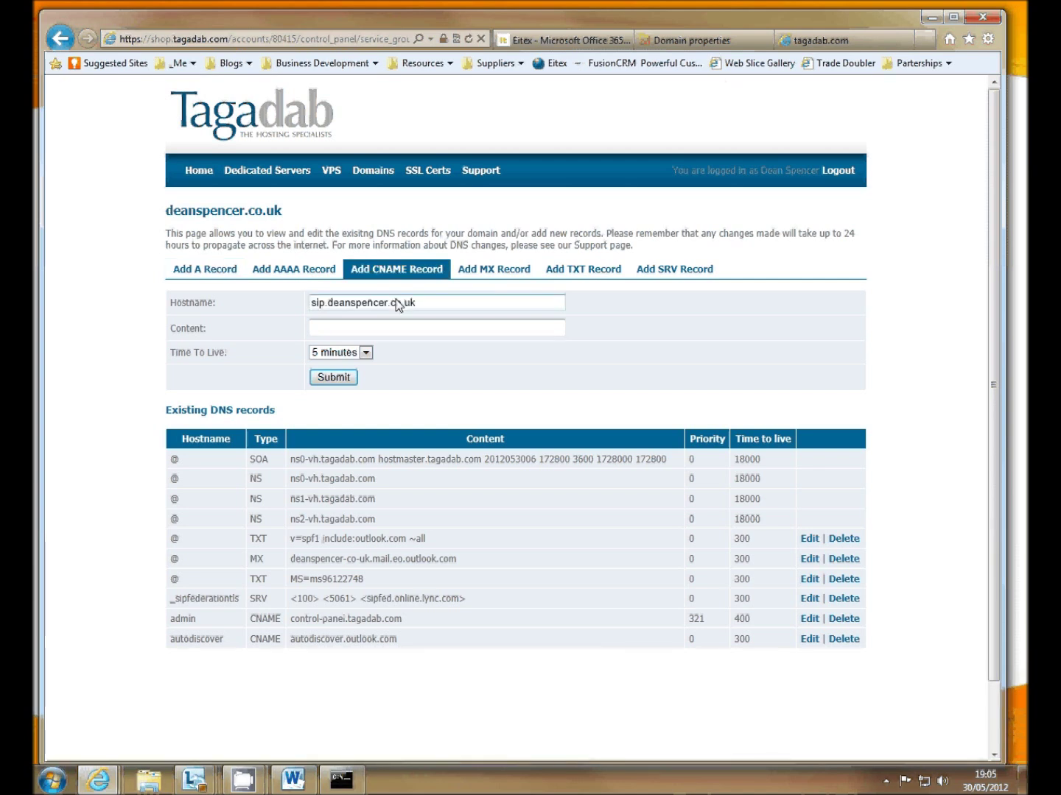
pyautogui.click(393, 328)
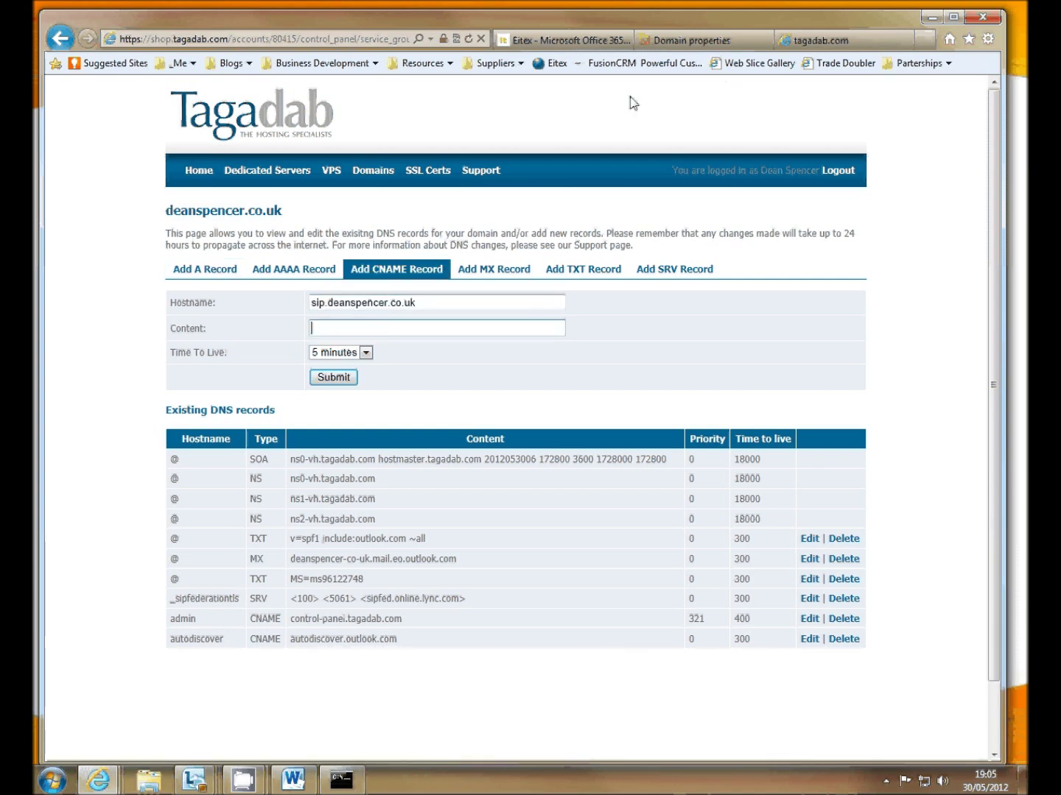
# - Set the sip CNAME's content to sipdir.online.lync.com
pyautogui.click(708, 44)
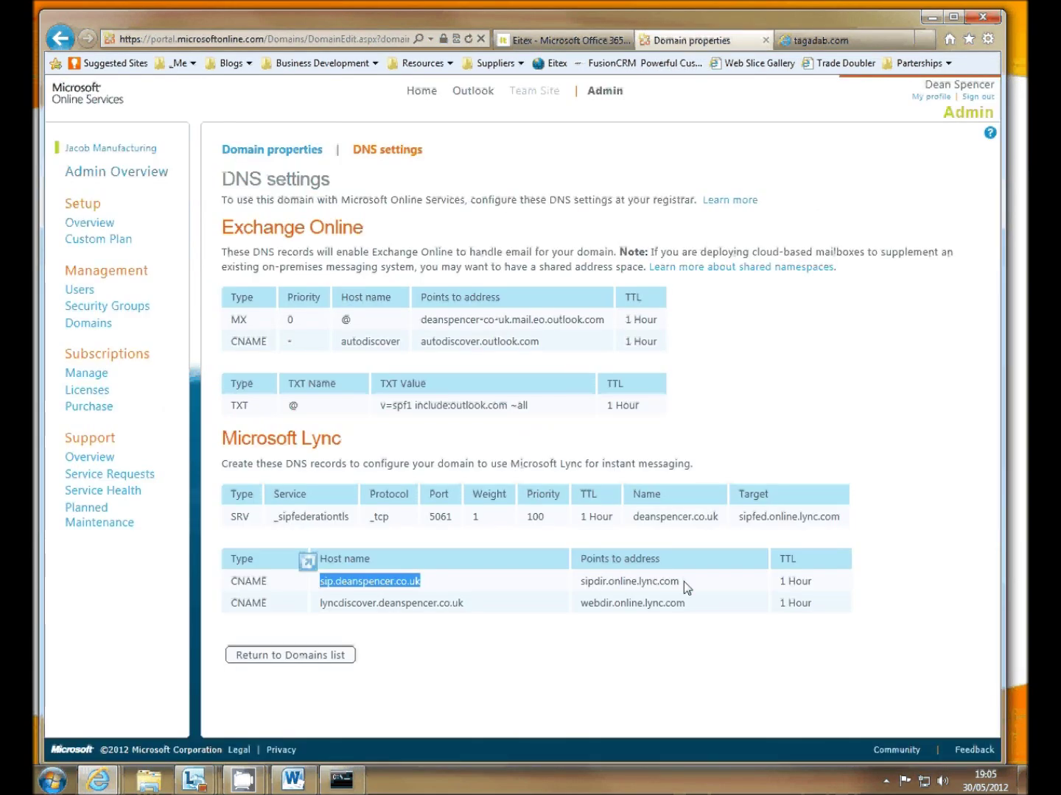
pyautogui.moveTo(684, 580); pyautogui.dragTo(581, 581)
pyautogui.rightClick(590, 580)
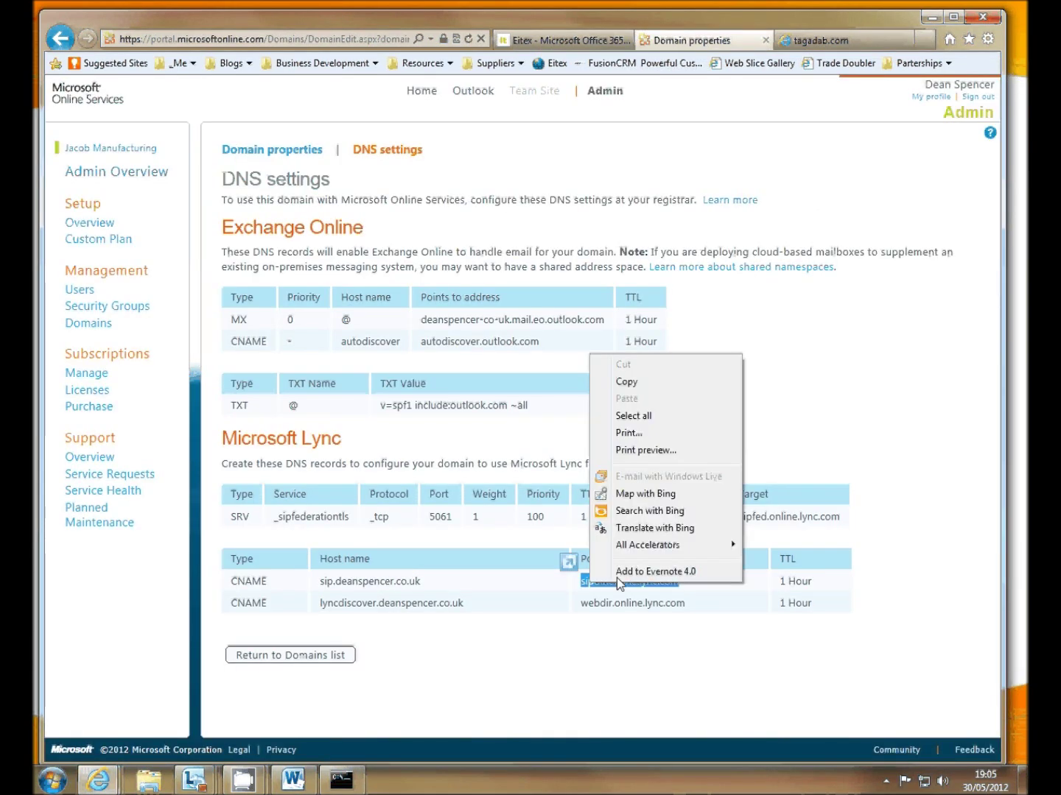
pyautogui.click(626, 383)
pyautogui.hotkey('ctrl', 'Tab')
pyautogui.click(358, 327)
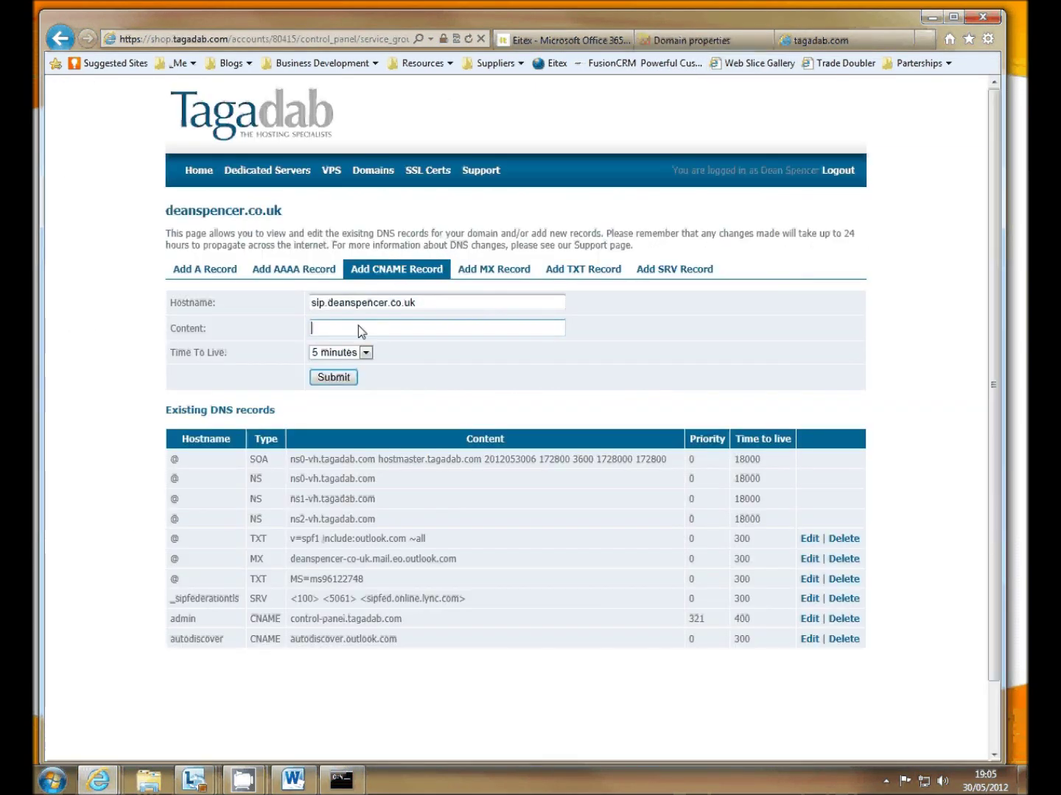
pyautogui.rightClick(359, 326)
pyautogui.click(368, 394)
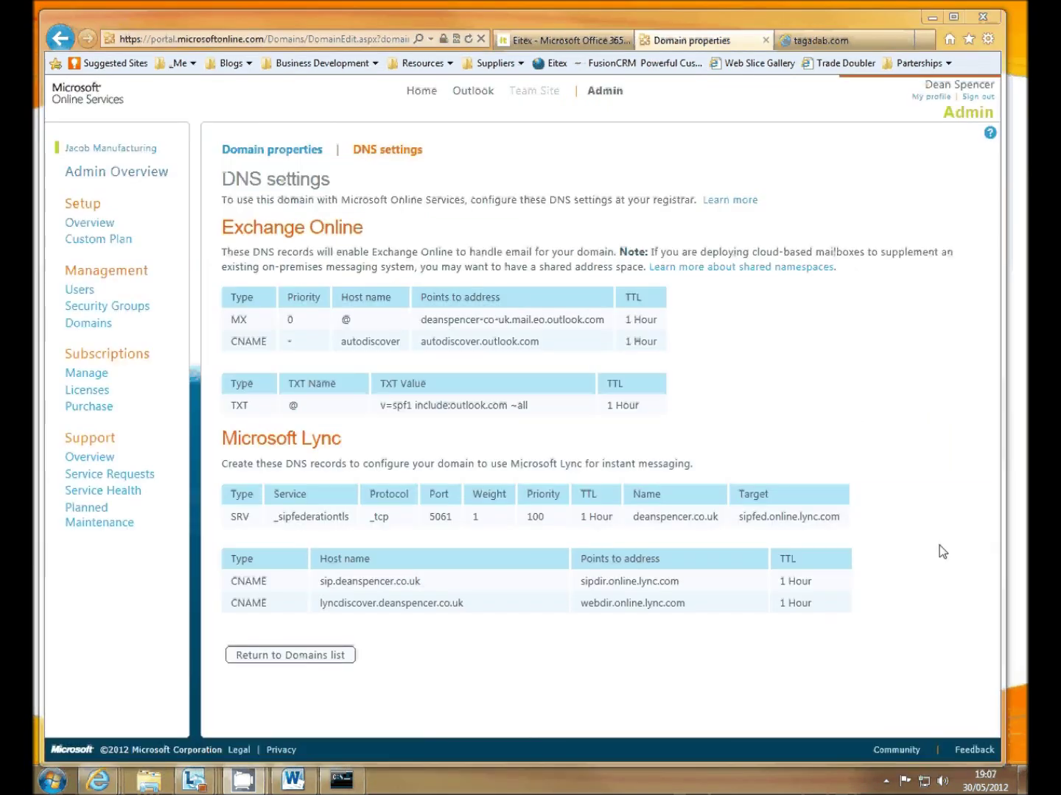
# - Enter the lyncdiscover host name as the CNAME record's Hostname
pyautogui.click(469, 612)
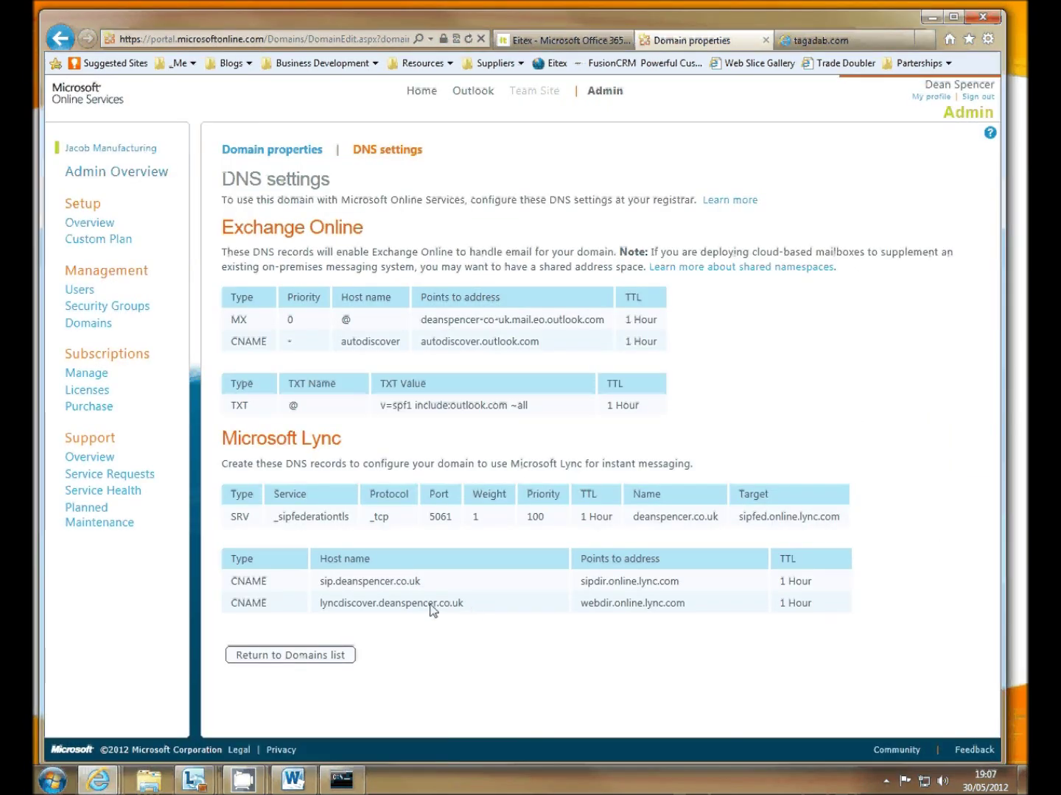
pyautogui.moveTo(464, 604); pyautogui.dragTo(325, 604)
pyautogui.rightClick(325, 603)
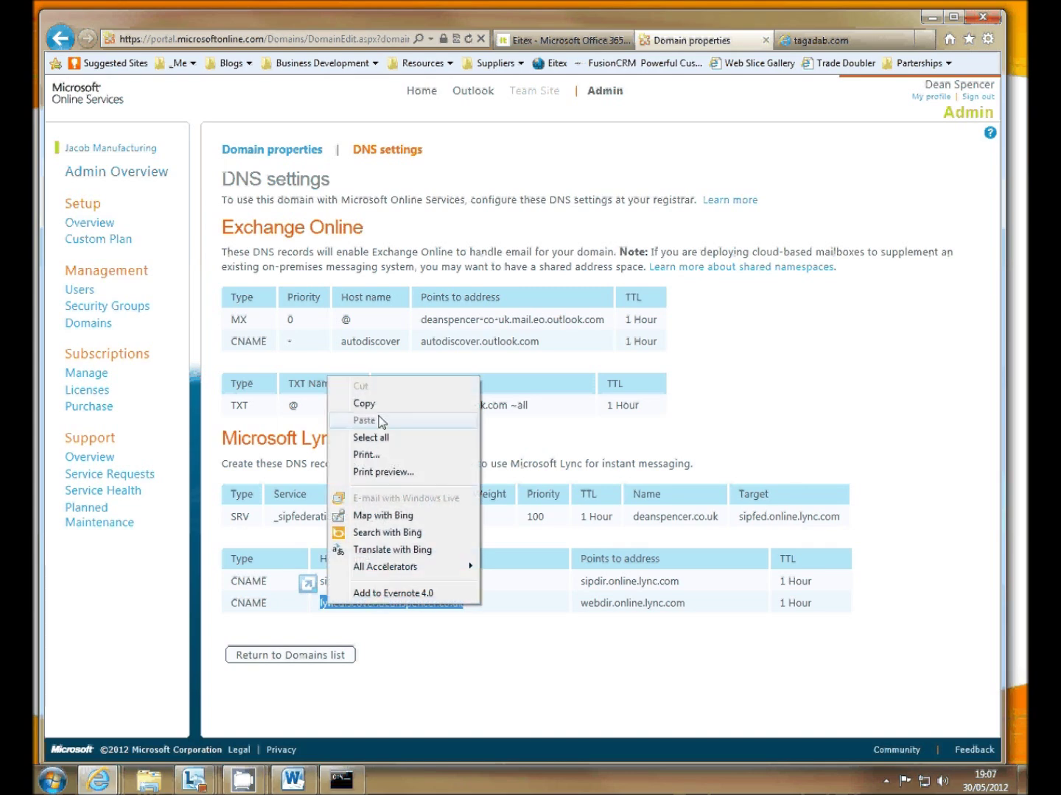
pyautogui.click(363, 404)
pyautogui.click(805, 43)
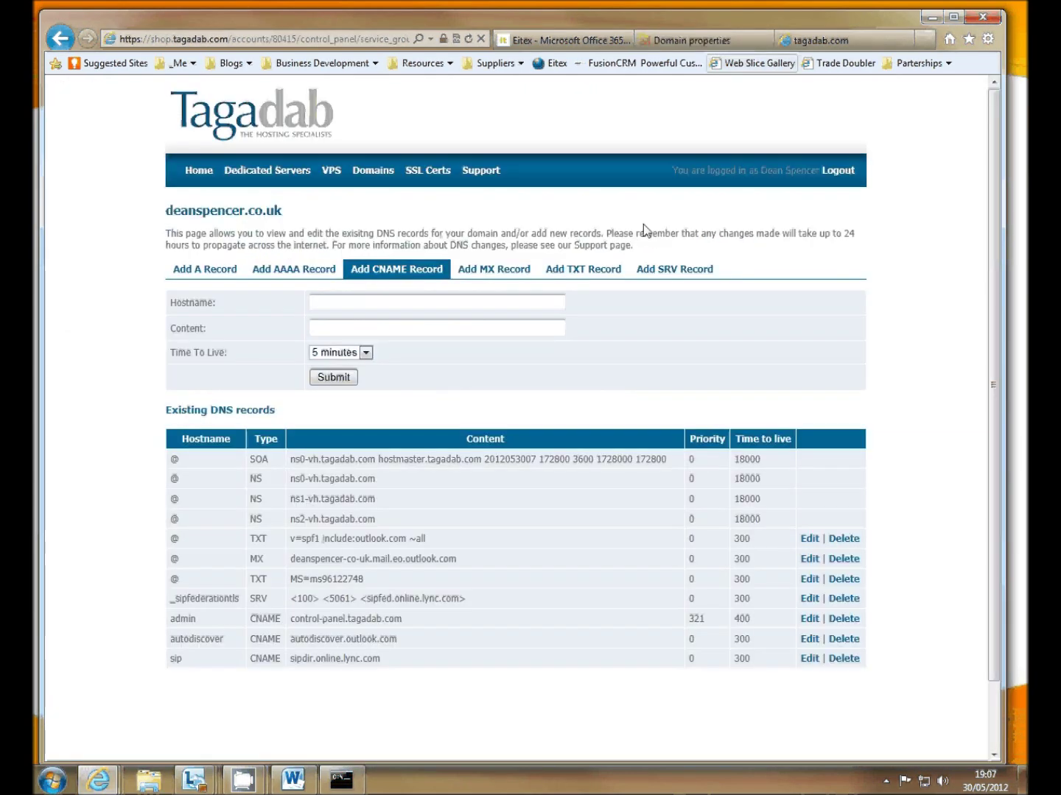
pyautogui.click(380, 308)
pyautogui.rightClick(388, 303)
pyautogui.click(426, 369)
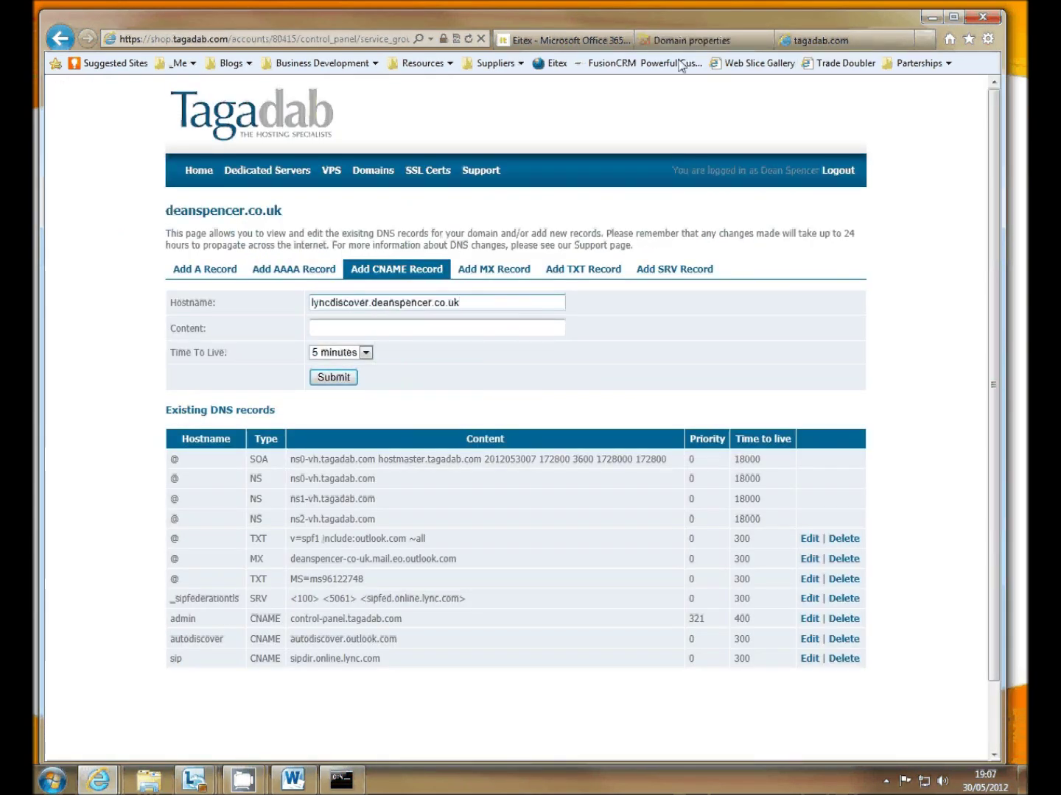
# - Point the lyncdiscover CNAME to webdir.online.lync.com and submit it
pyautogui.click(667, 39)
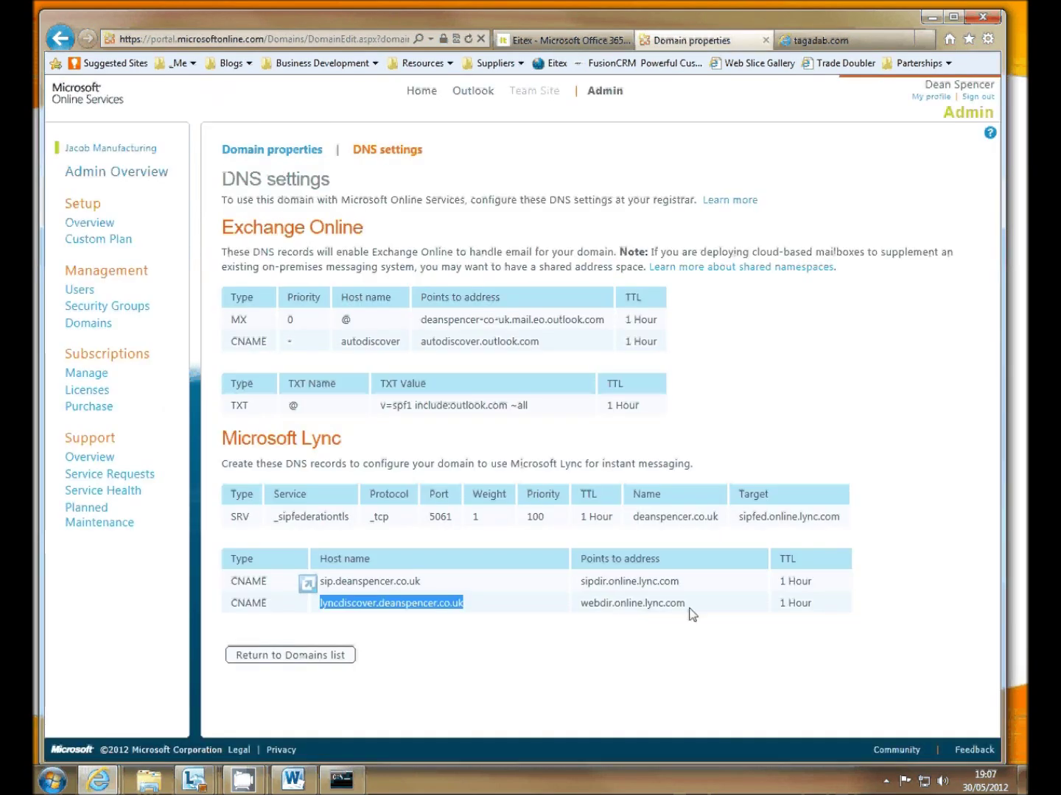
pyautogui.moveTo(686, 605); pyautogui.dragTo(589, 604)
pyautogui.rightClick(589, 605)
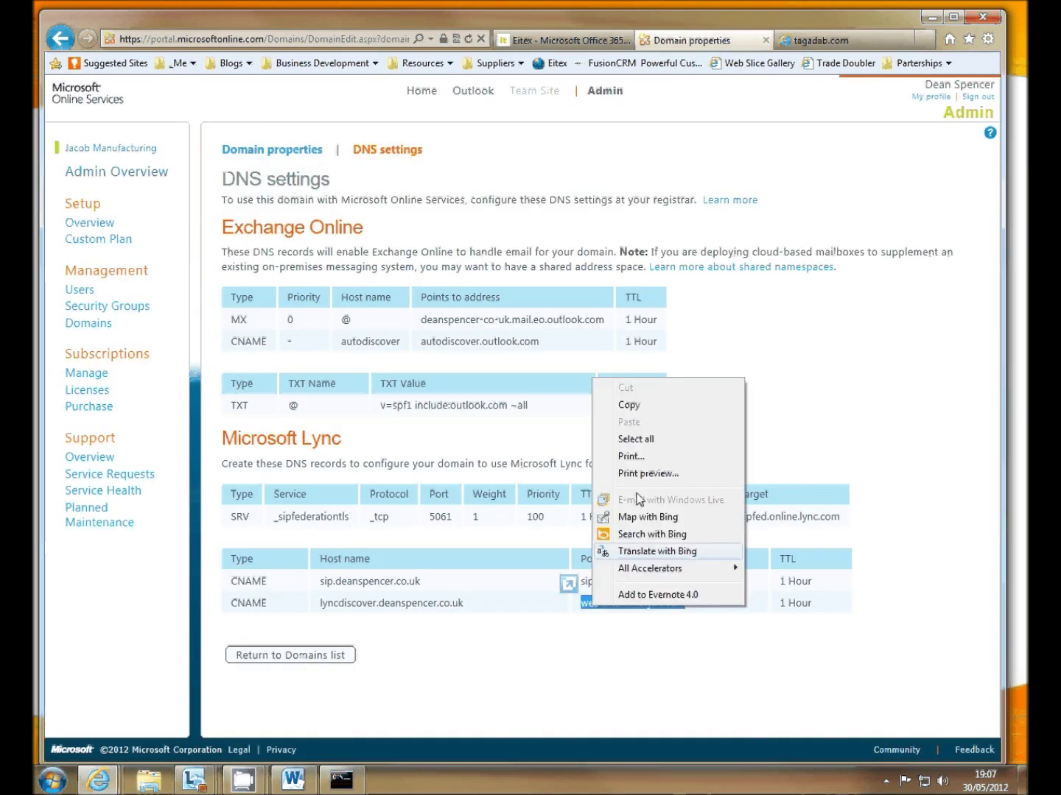
pyautogui.click(640, 408)
pyautogui.click(810, 40)
pyautogui.click(362, 329)
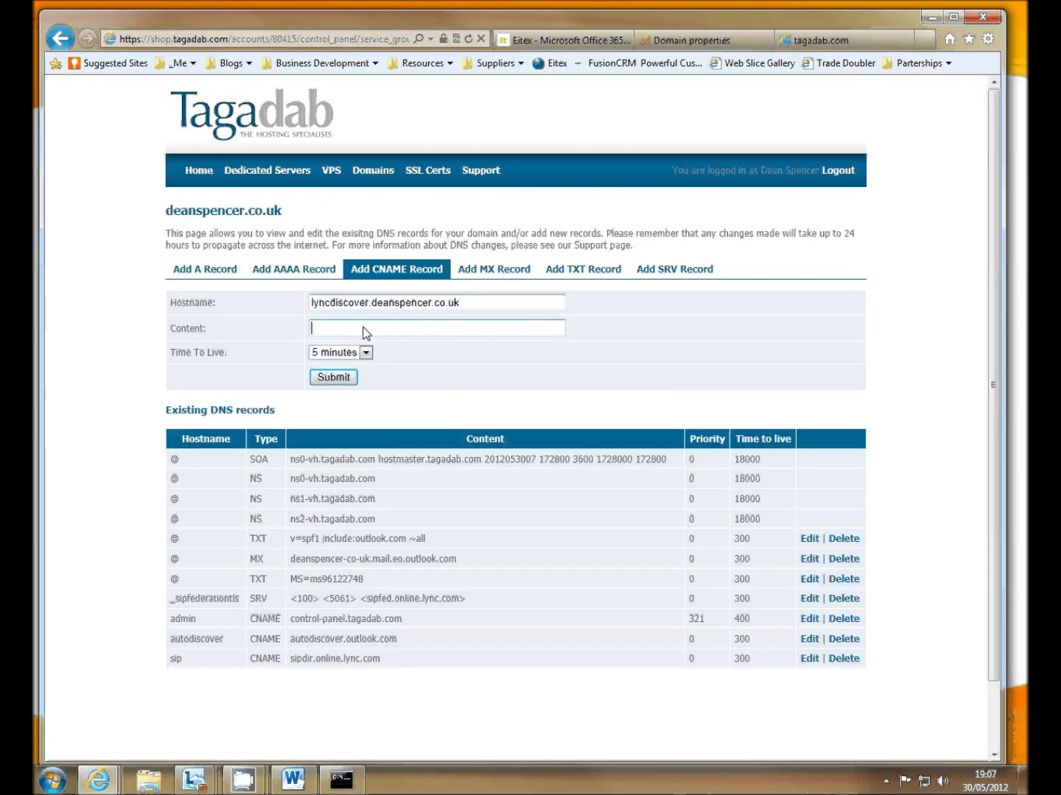
pyautogui.rightClick(362, 328)
pyautogui.click(425, 394)
pyautogui.click(325, 380)
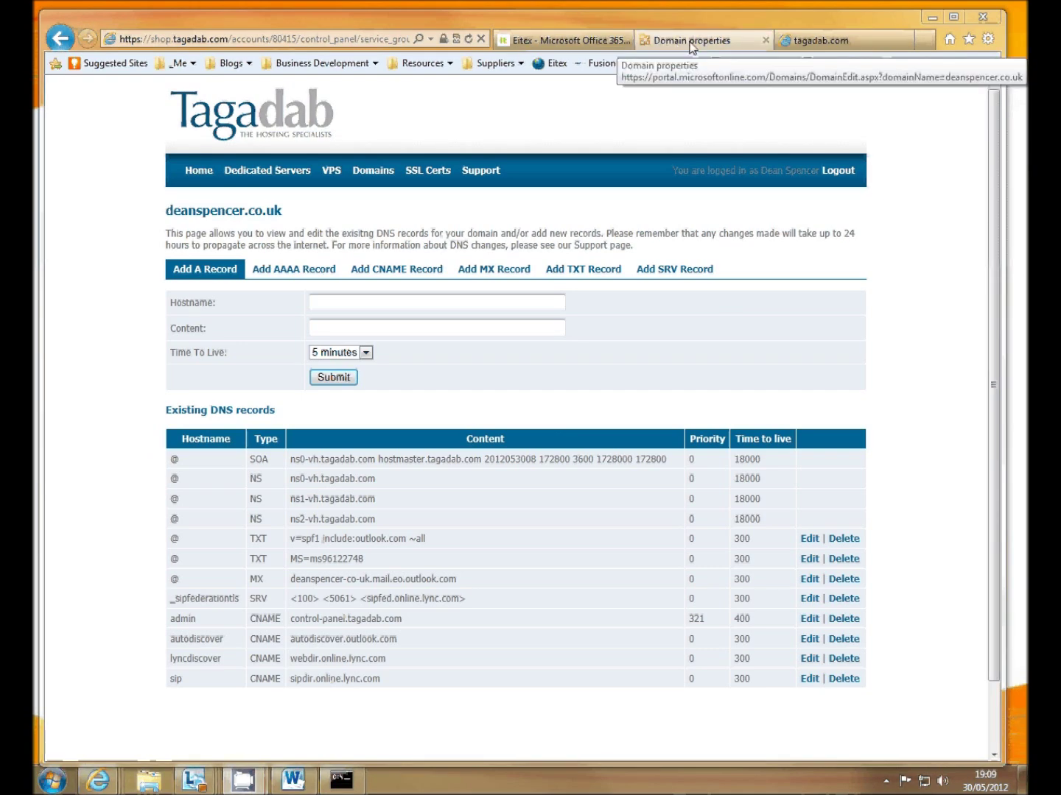
pyautogui.click(667, 44)
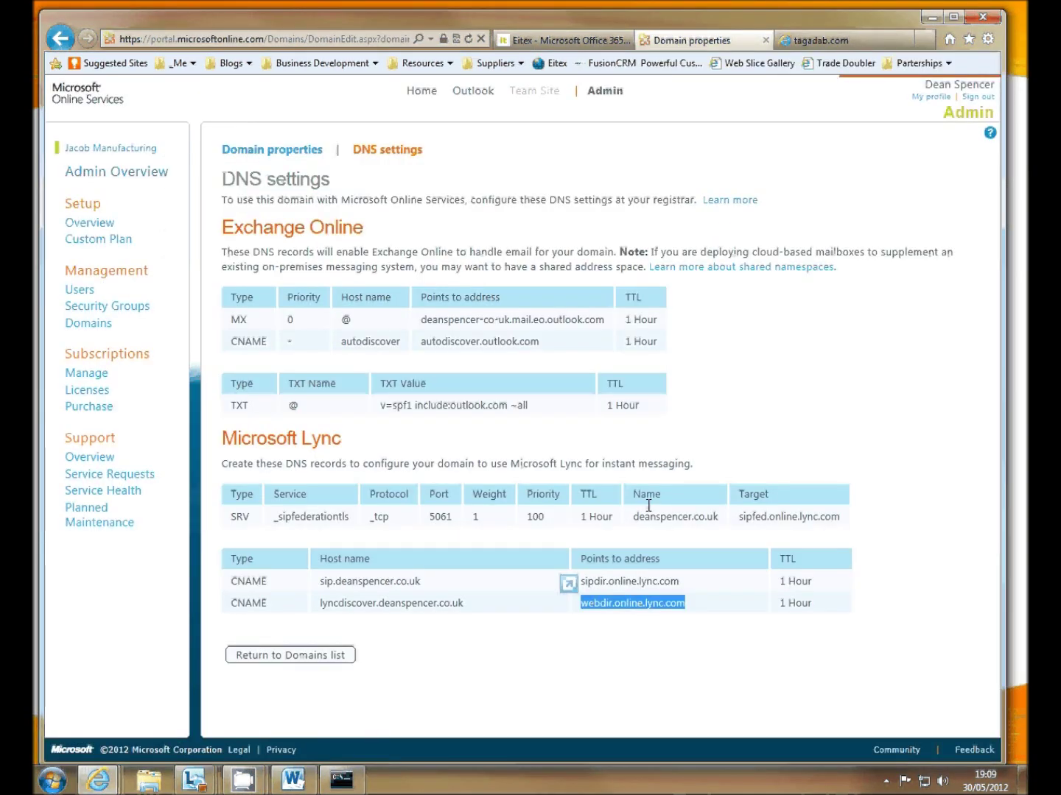
pyautogui.click(286, 656)
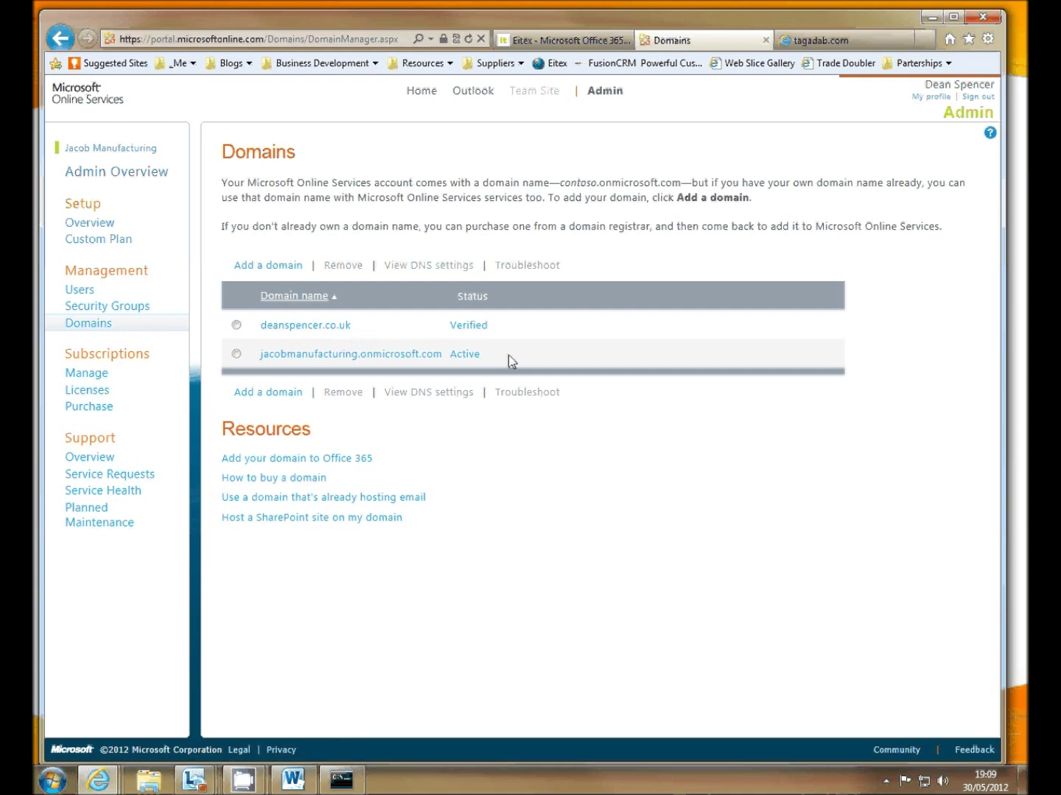
pyautogui.click(81, 295)
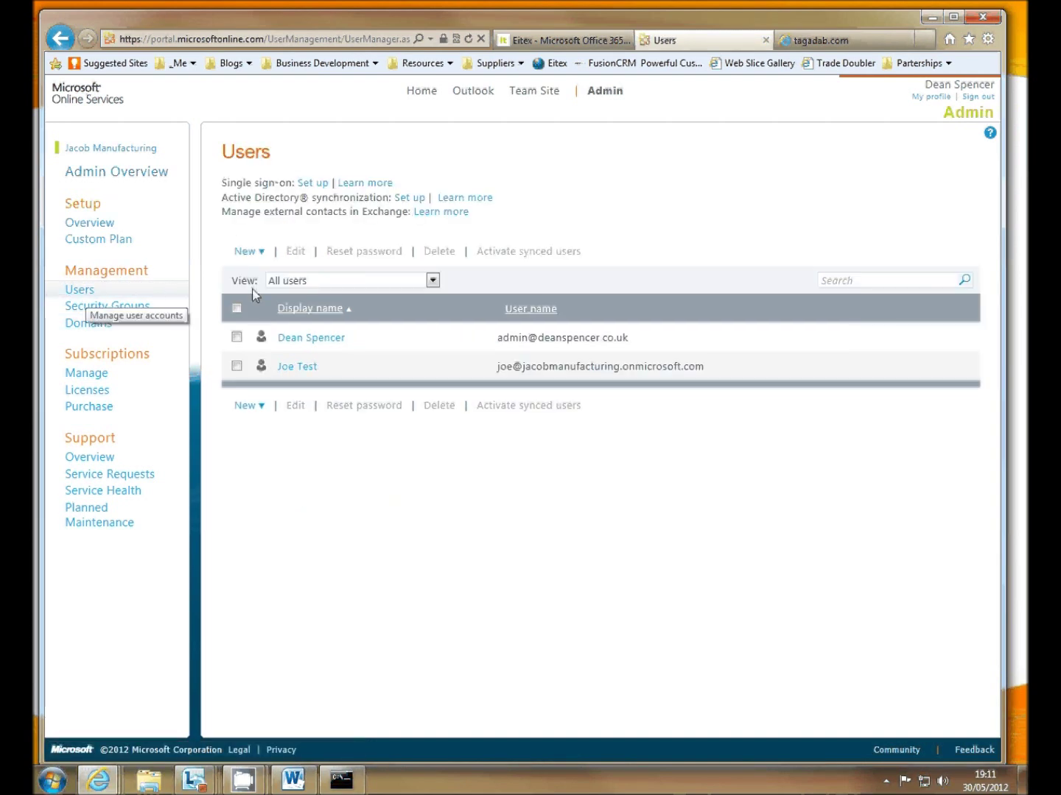
pyautogui.click(236, 366)
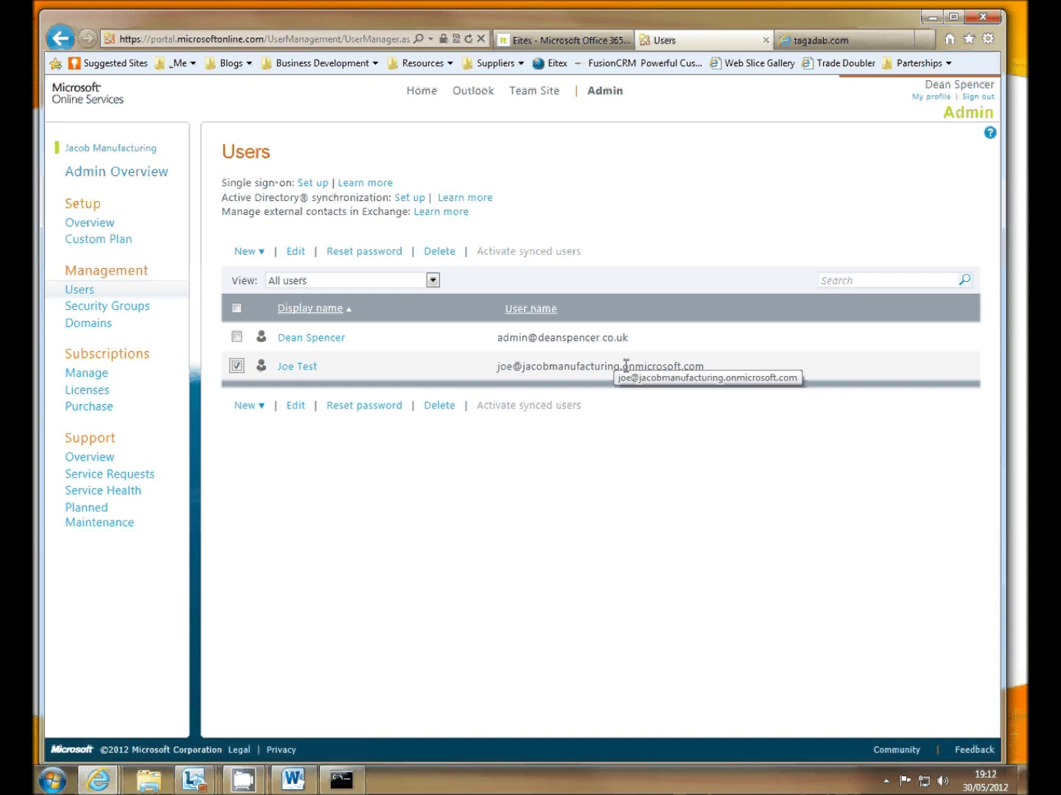
pyautogui.moveTo(705, 367); pyautogui.dragTo(623, 367)
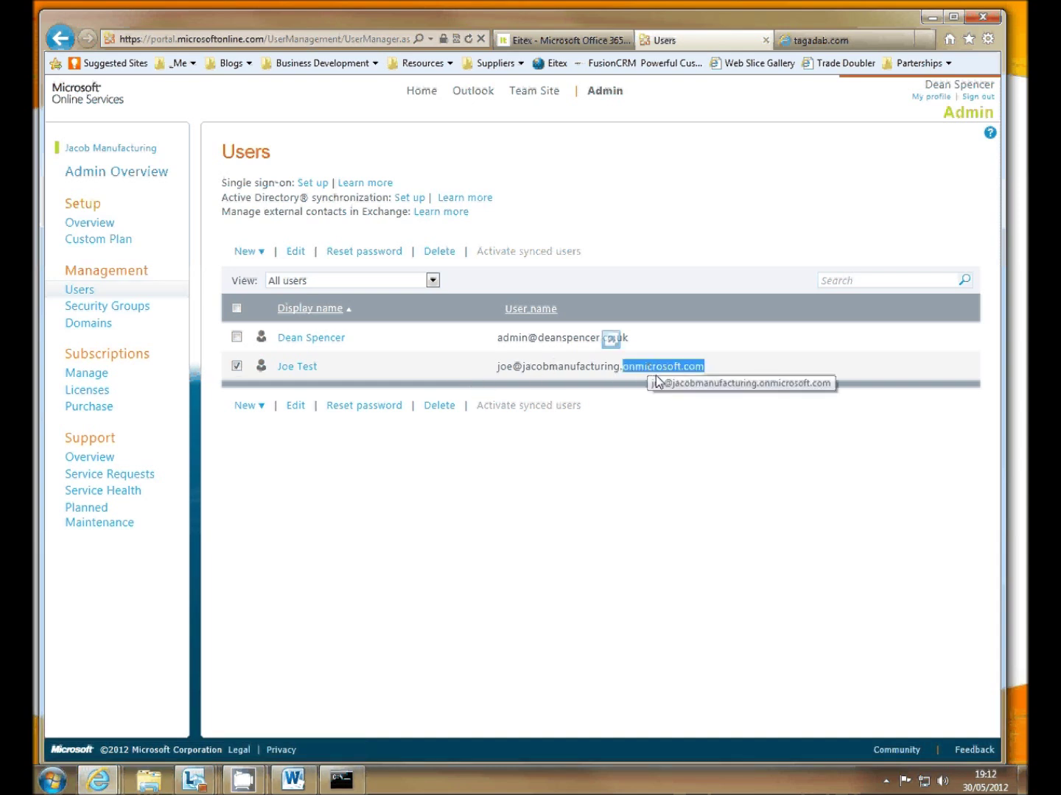
pyautogui.click(294, 253)
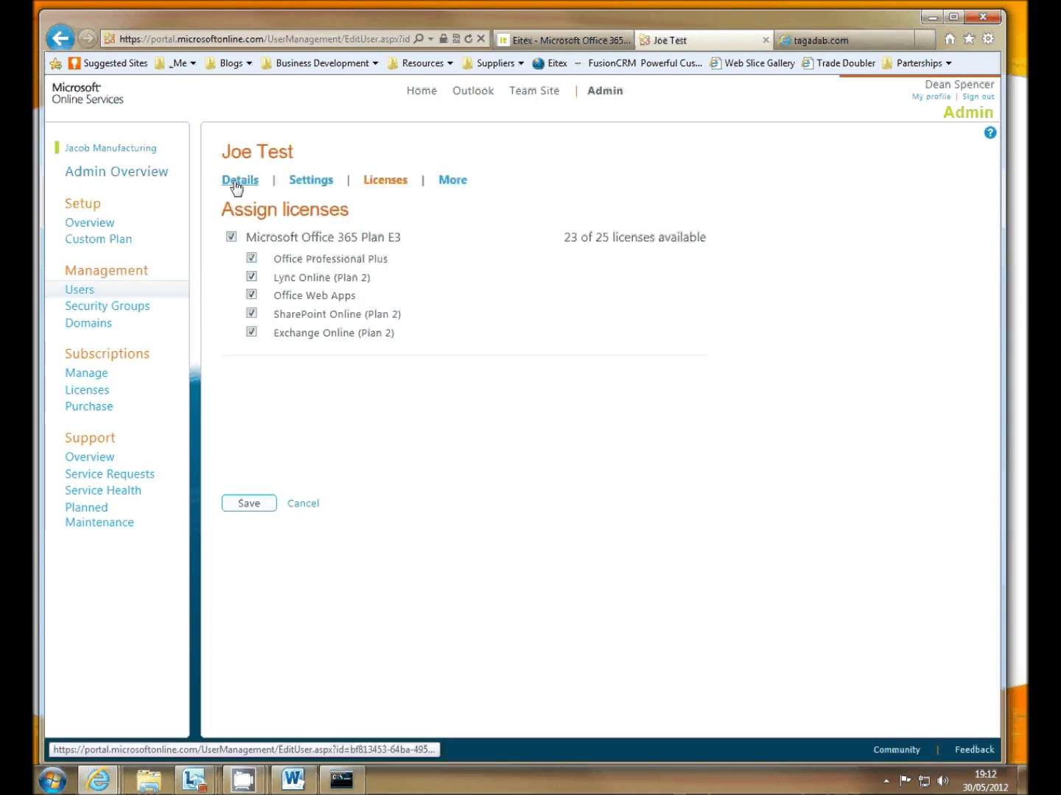
pyautogui.click(236, 181)
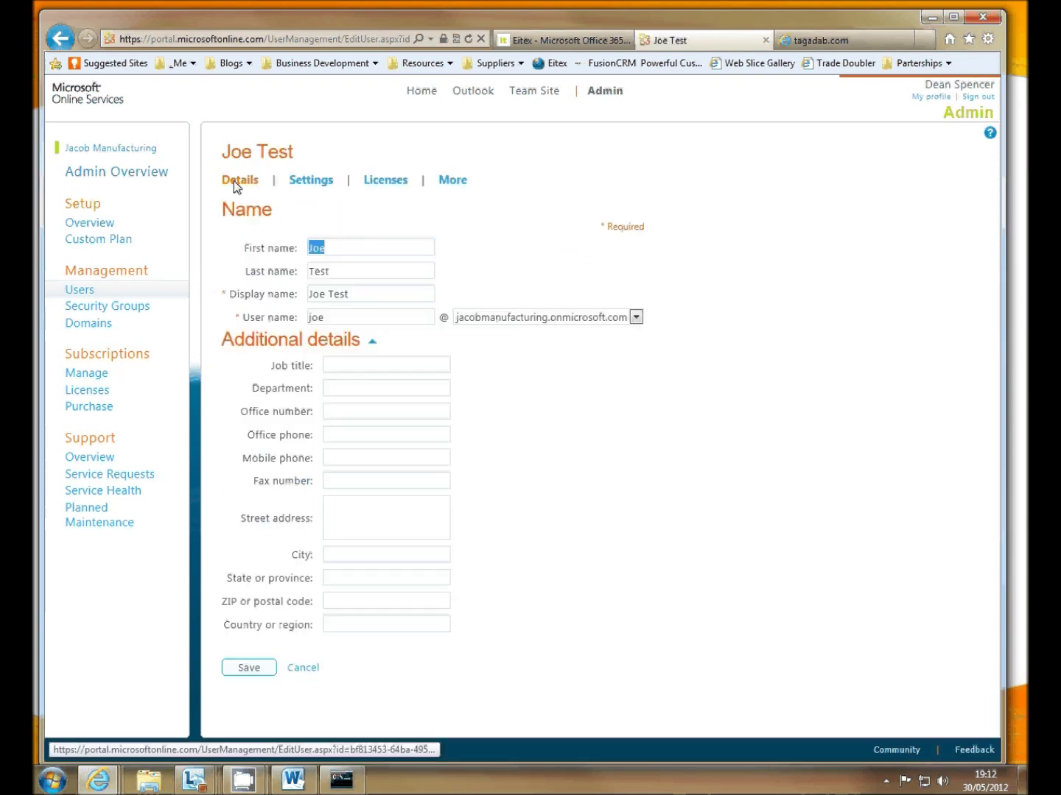
pyautogui.click(636, 317)
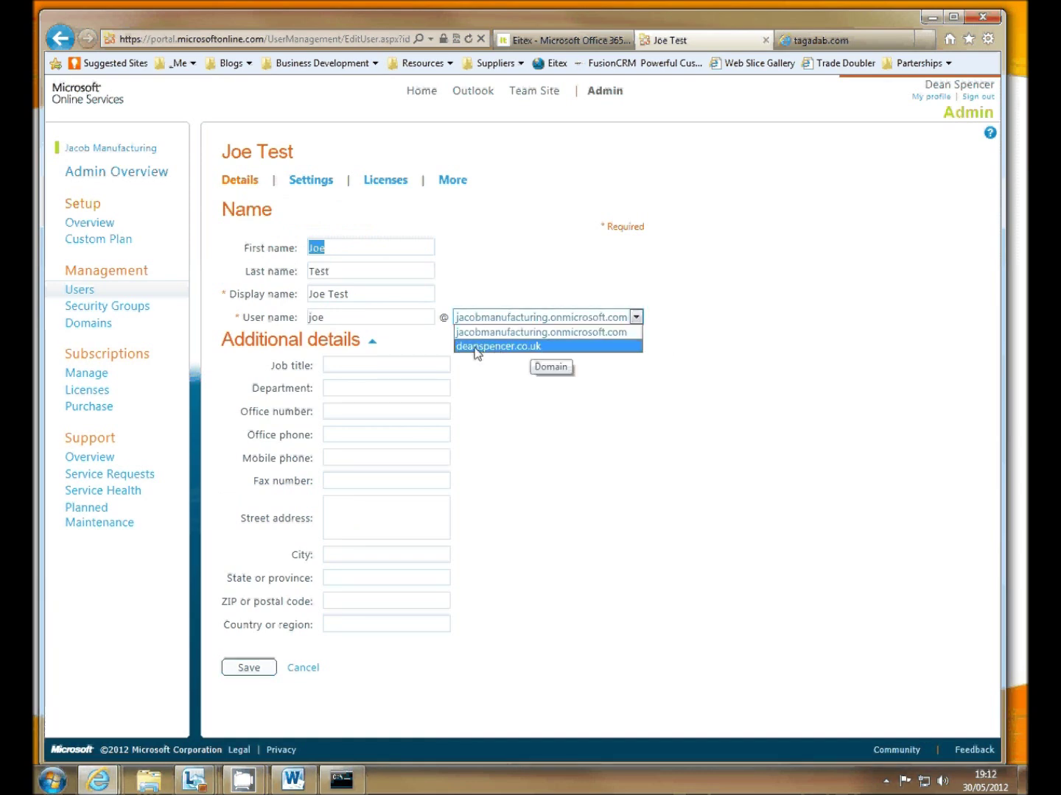
pyautogui.click(505, 346)
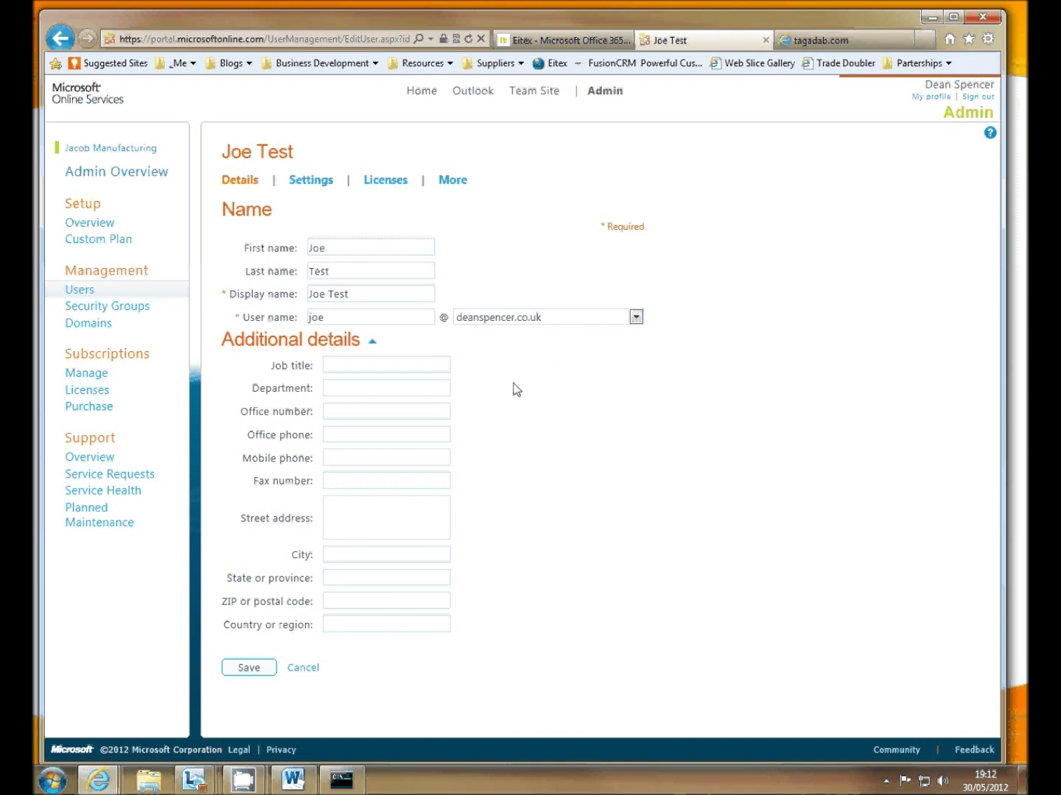
pyautogui.click(250, 669)
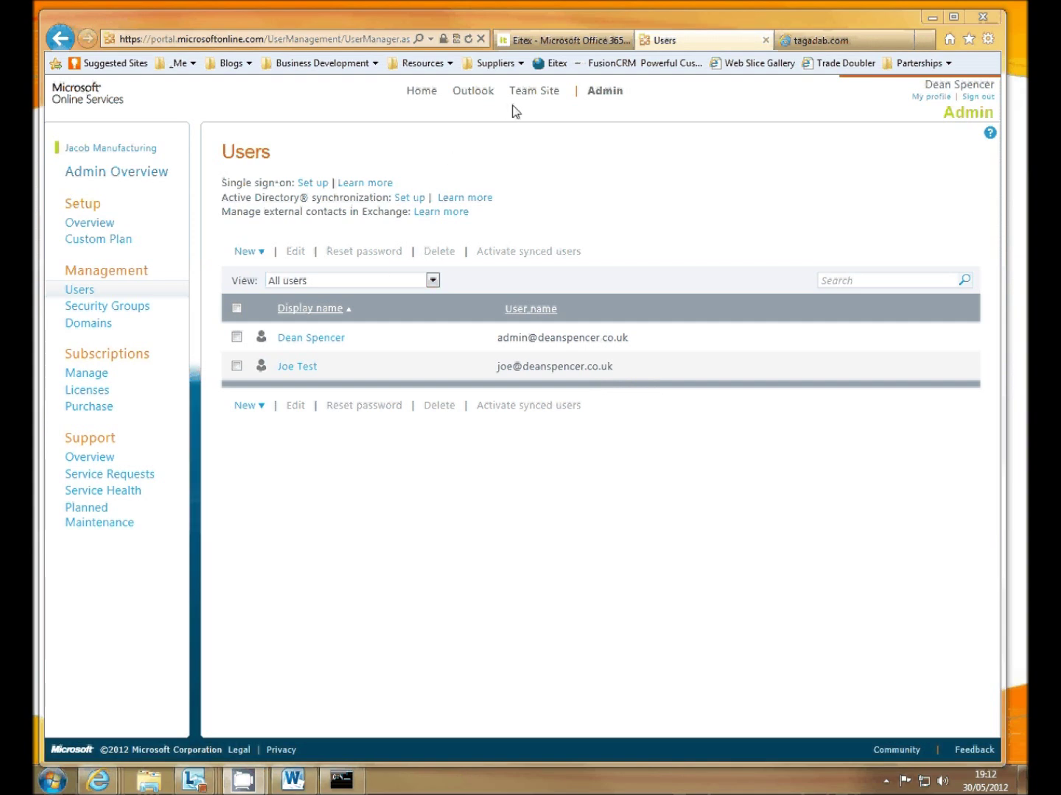
# - Load eitex.co.uk, open the IT Support Leeds contact page, and select its telephone number
pyautogui.click(554, 44)
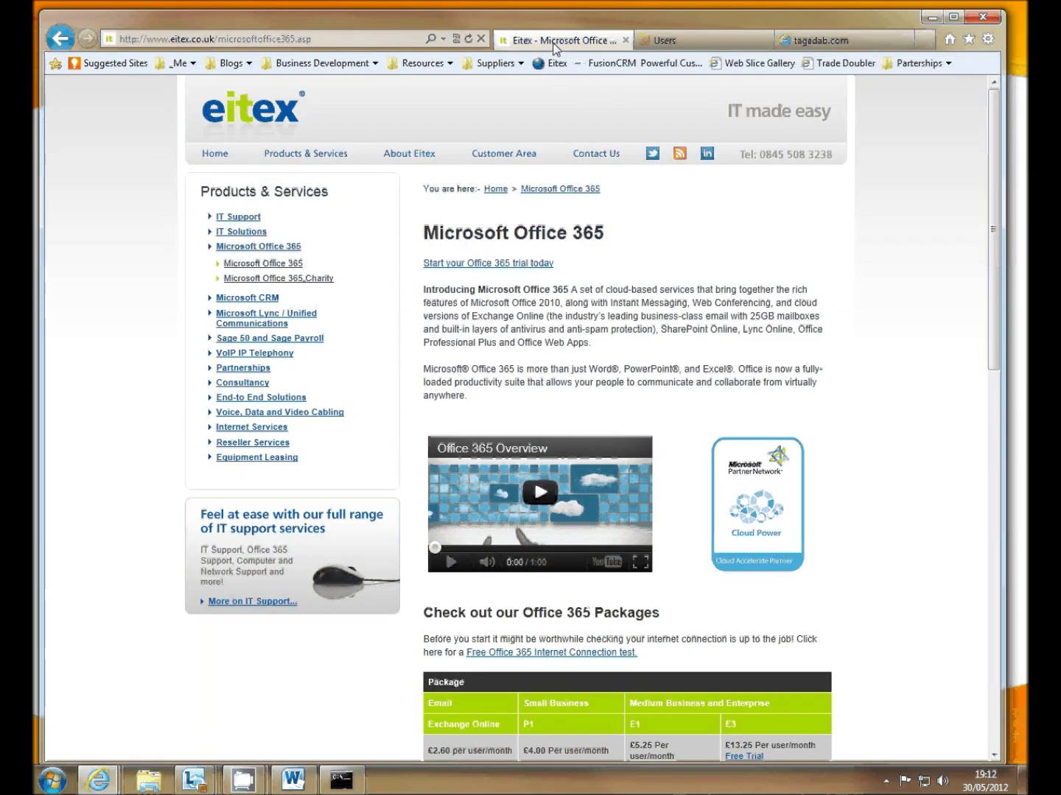
pyautogui.click(316, 39)
pyautogui.moveTo(213, 38); pyautogui.dragTo(395, 53)
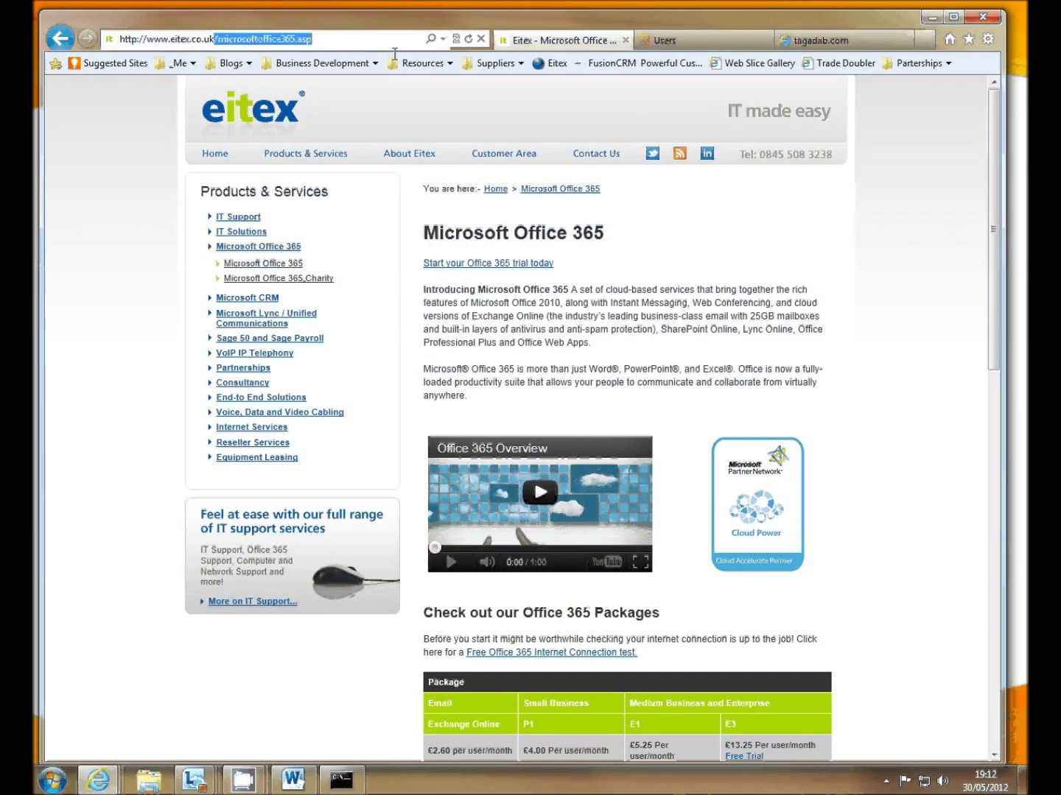
pyautogui.press('BackSpace')
pyautogui.press('Return')
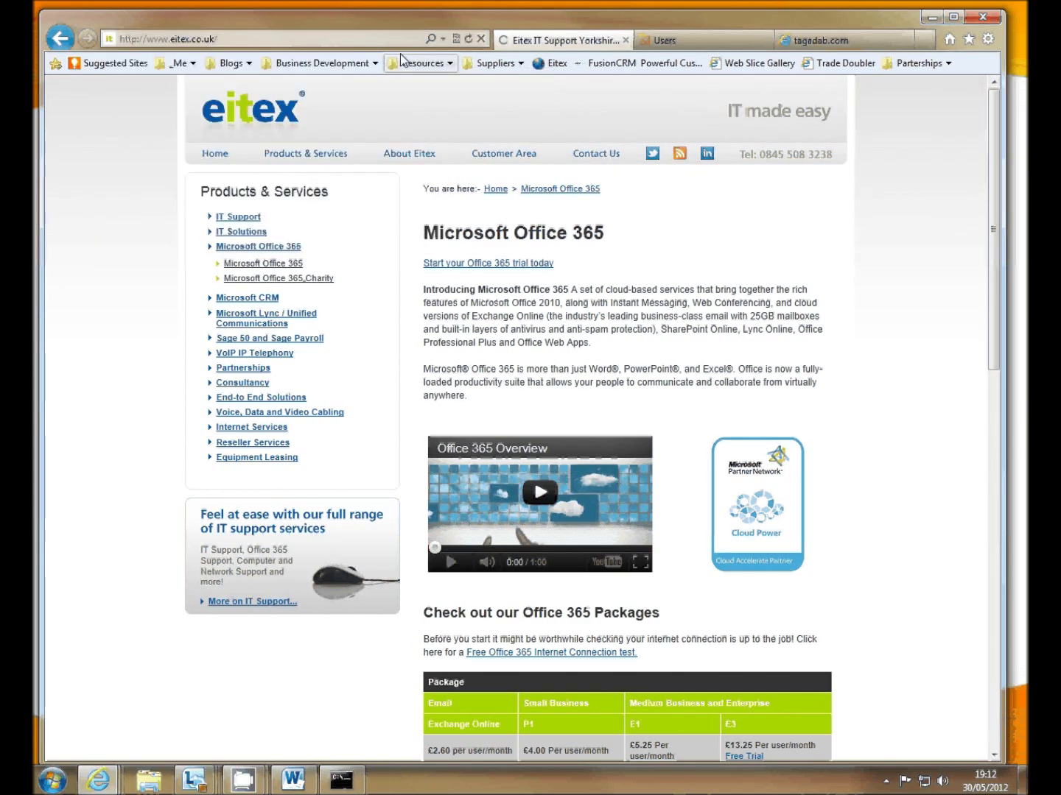
pyautogui.moveTo(583, 149)
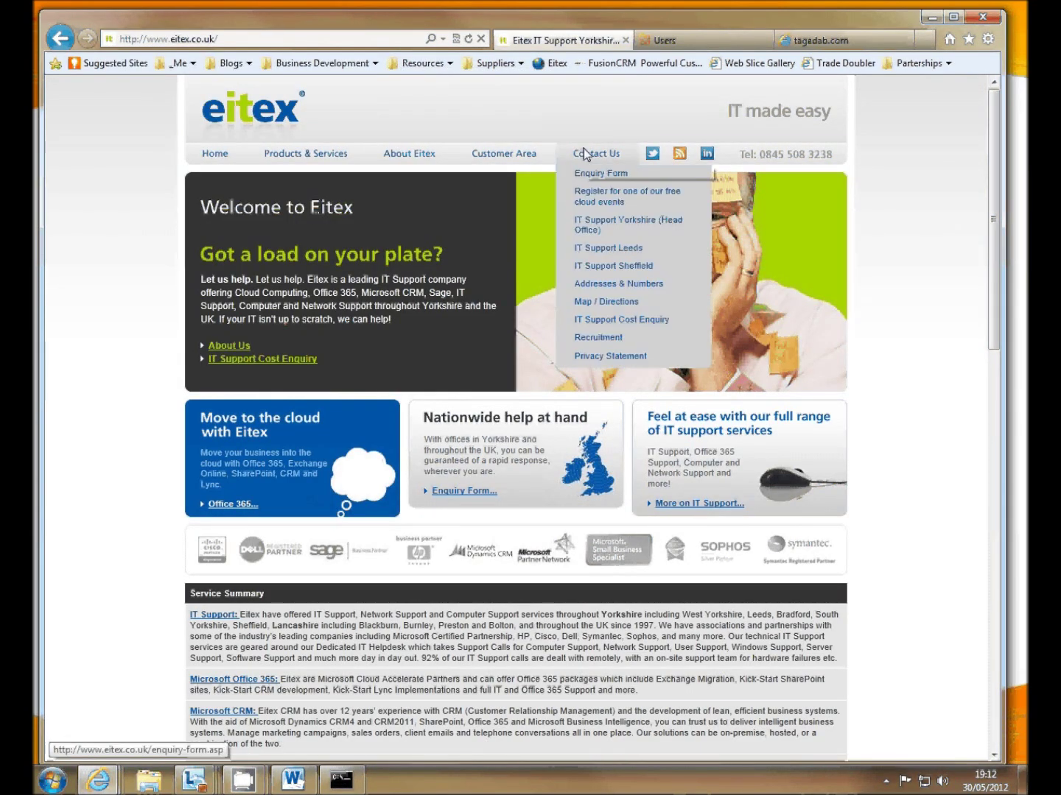
pyautogui.click(619, 250)
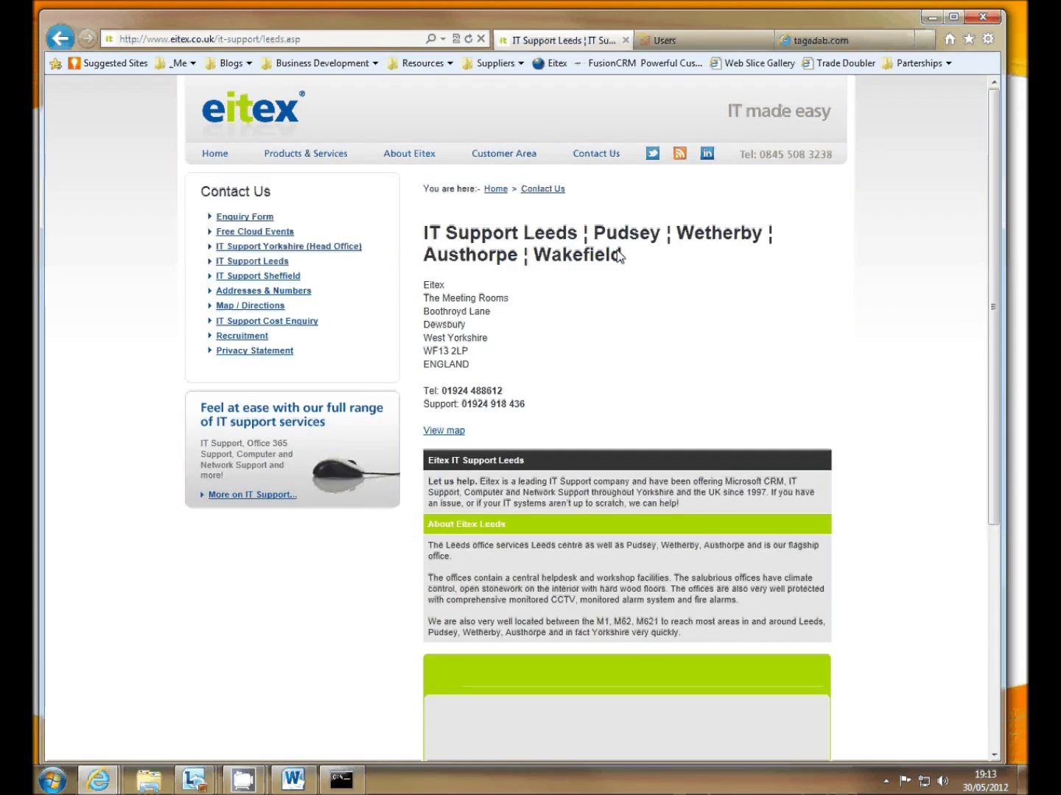
pyautogui.moveTo(504, 391); pyautogui.dragTo(441, 391)
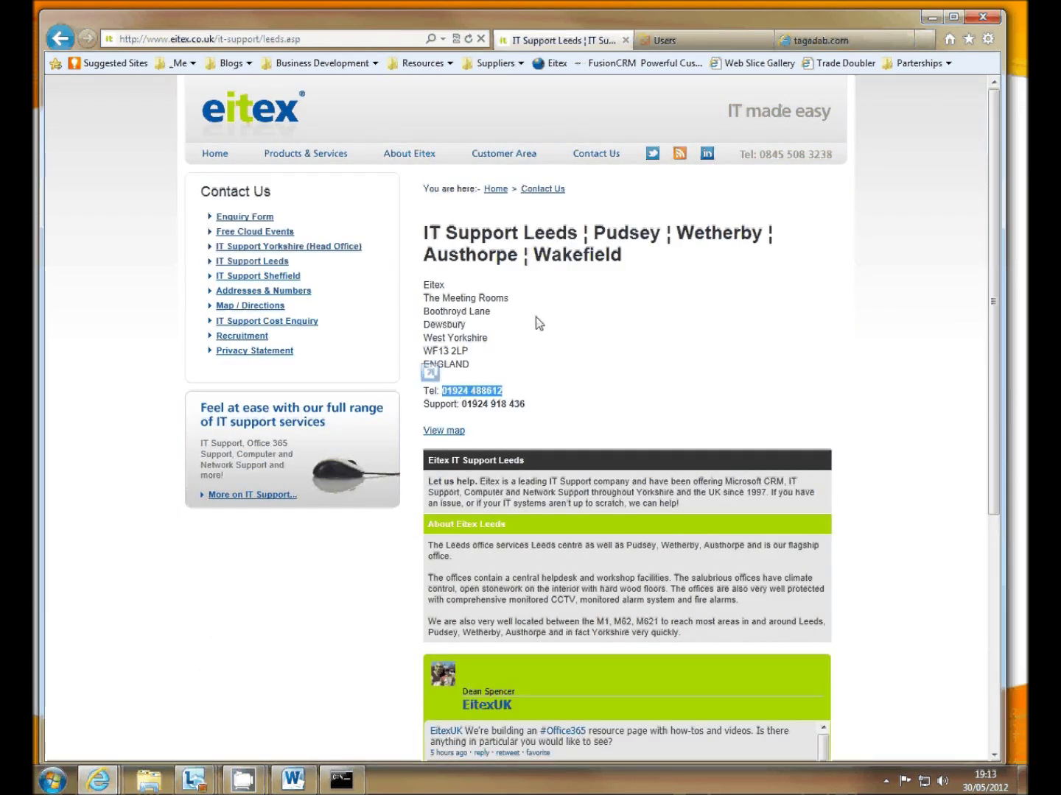